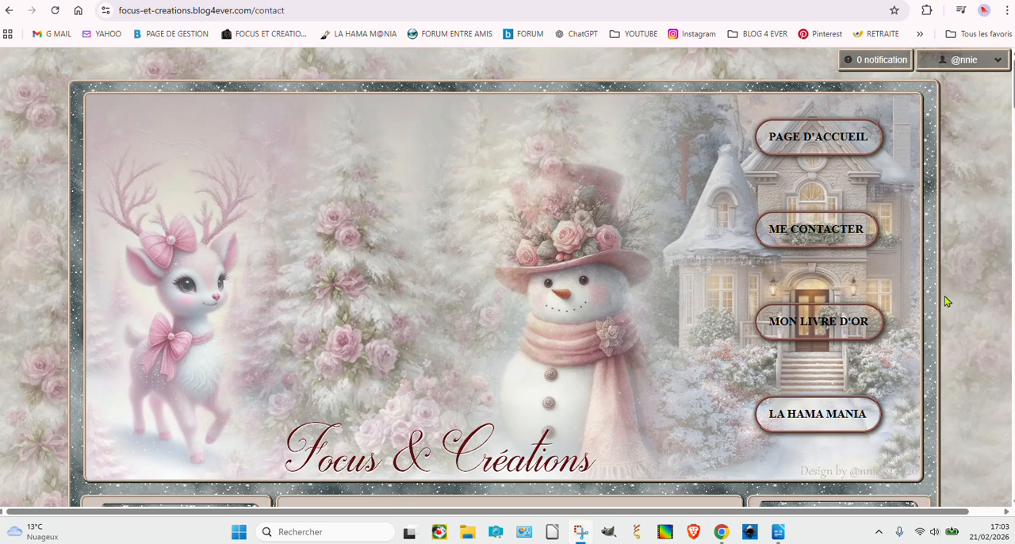
Step: Examine the scrolling banner on the contact page and read the "Bande passante ou bandeau" tutorial article through its marquee code section
scroll(957, 311, down, 2)
scroll(958, 315, down, 2)
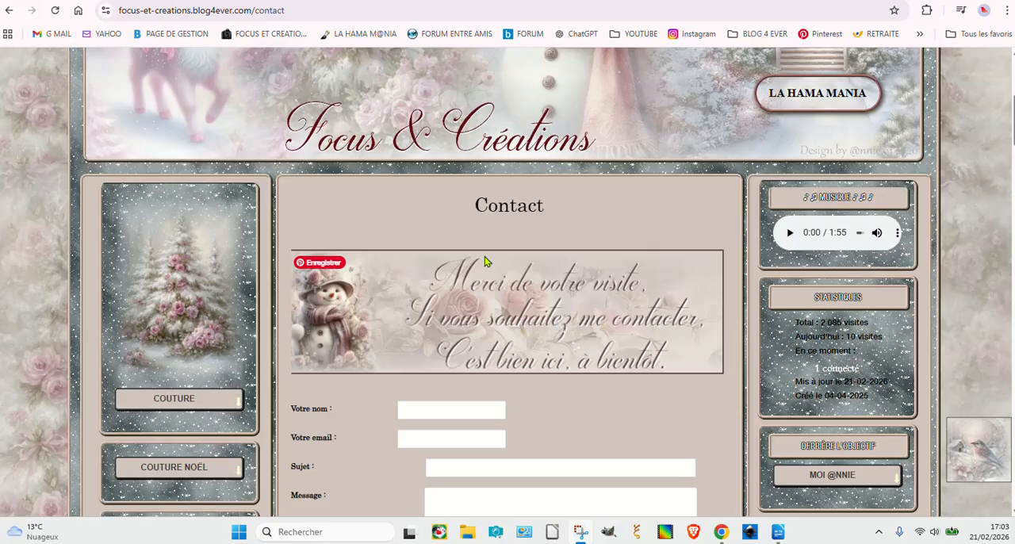
click(256, 2)
scroll(383, 343, down, 3)
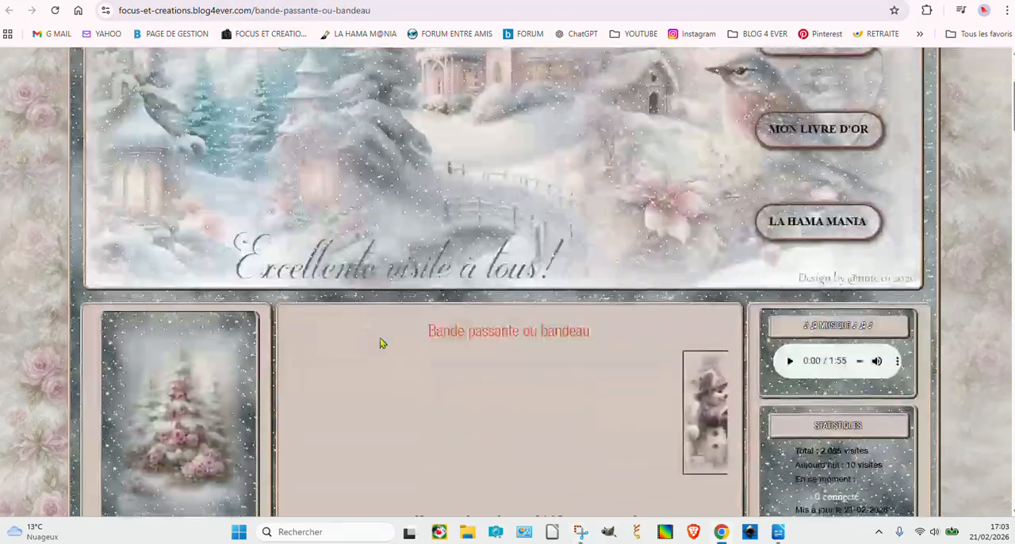
scroll(408, 394, down, 5)
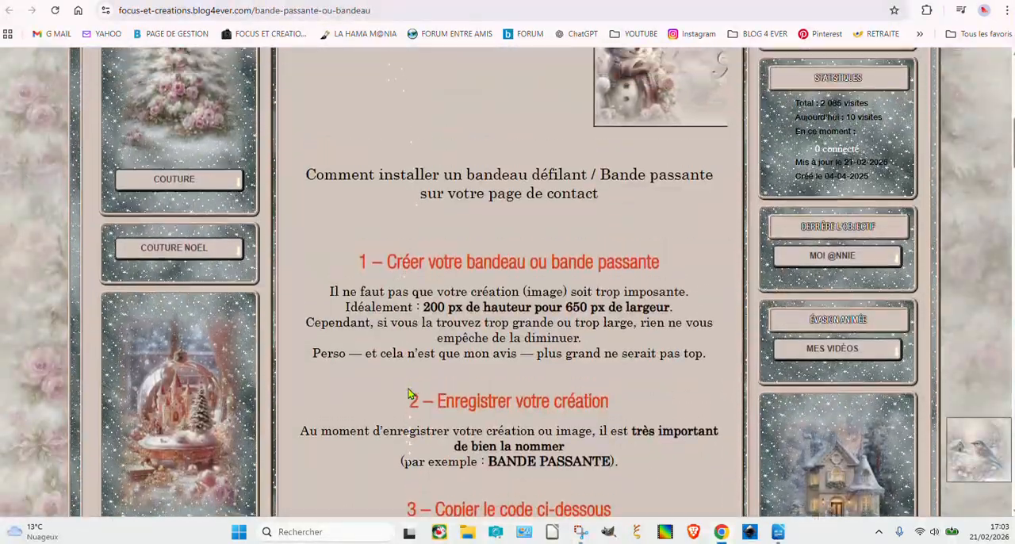
scroll(408, 392, down, 1)
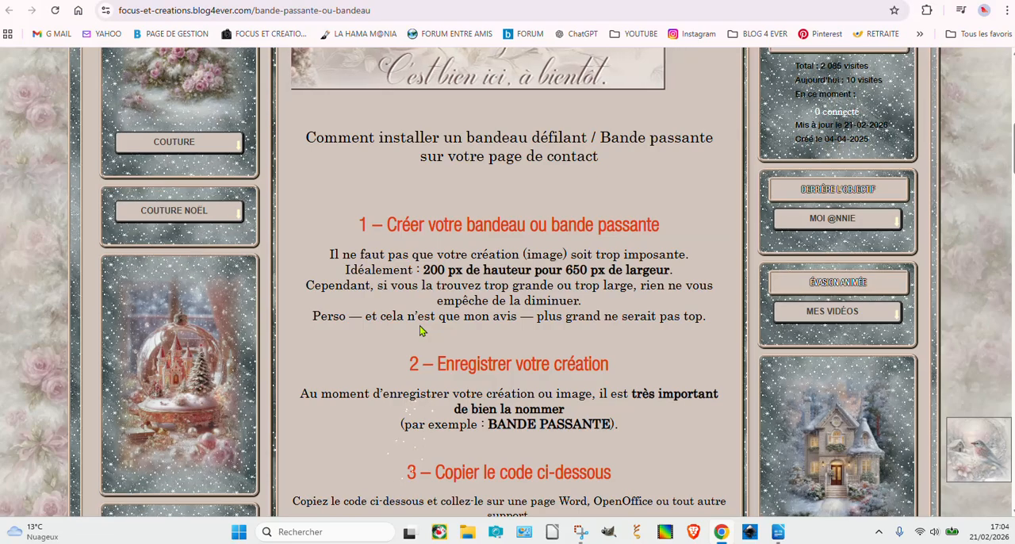
scroll(585, 333, up, 1)
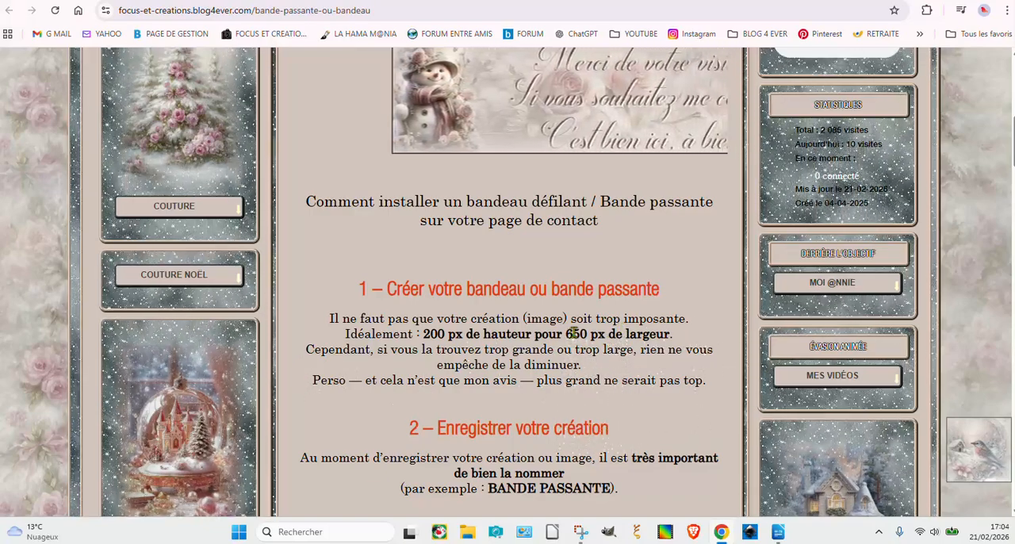
scroll(574, 331, up, 2)
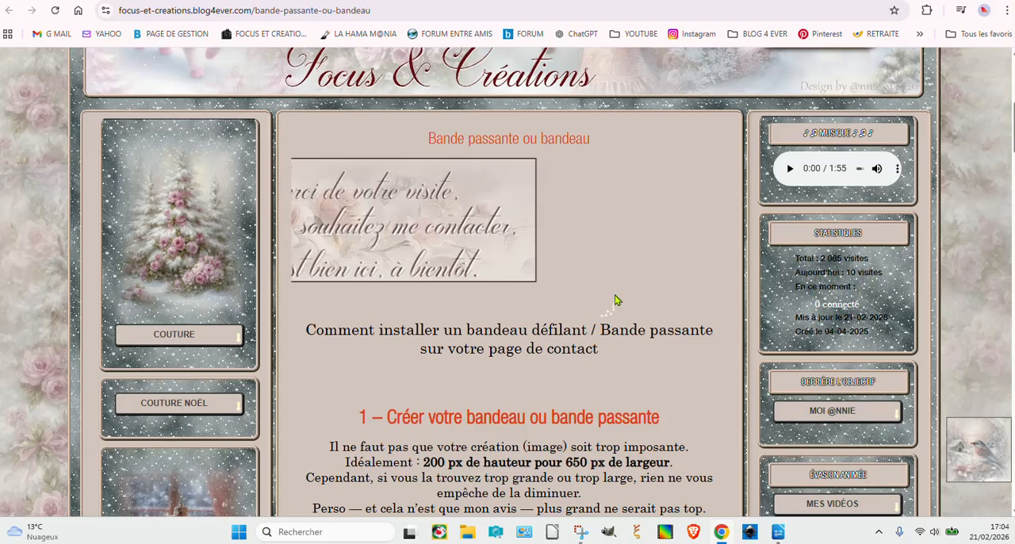
scroll(616, 300, down, 5)
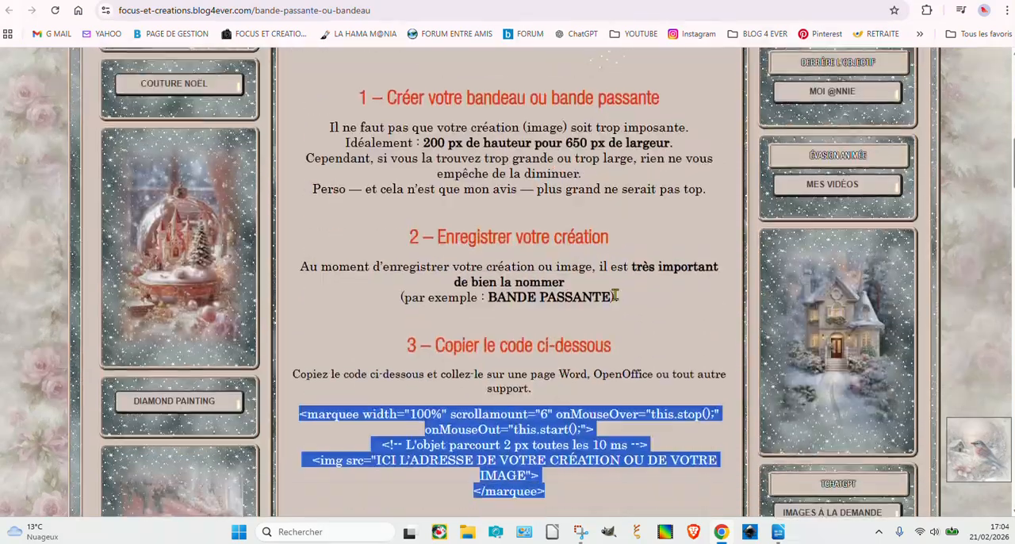
scroll(615, 300, down, 2)
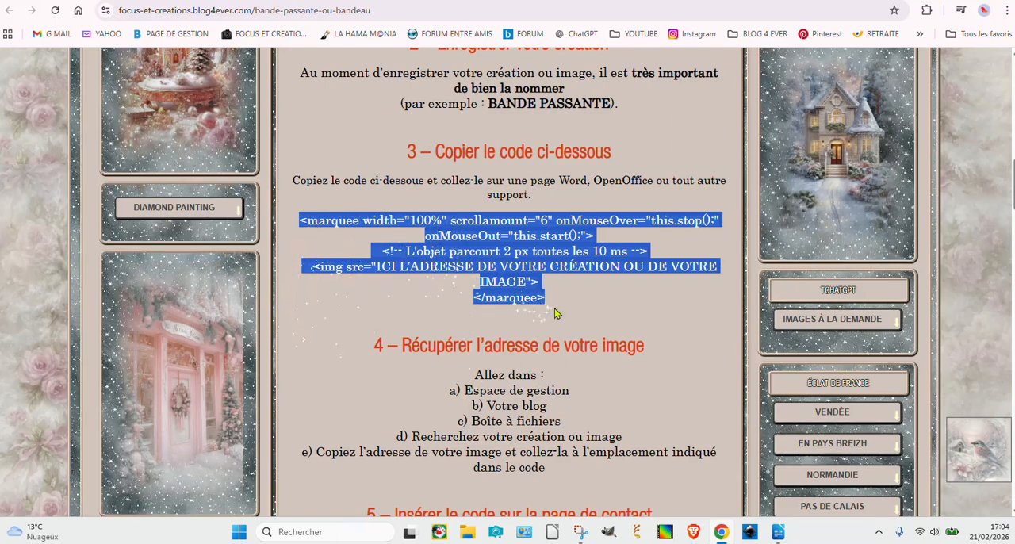
Step: Switch to LibreOffice Writer and select the image address inside the img tag of the marquee code
click(791, 496)
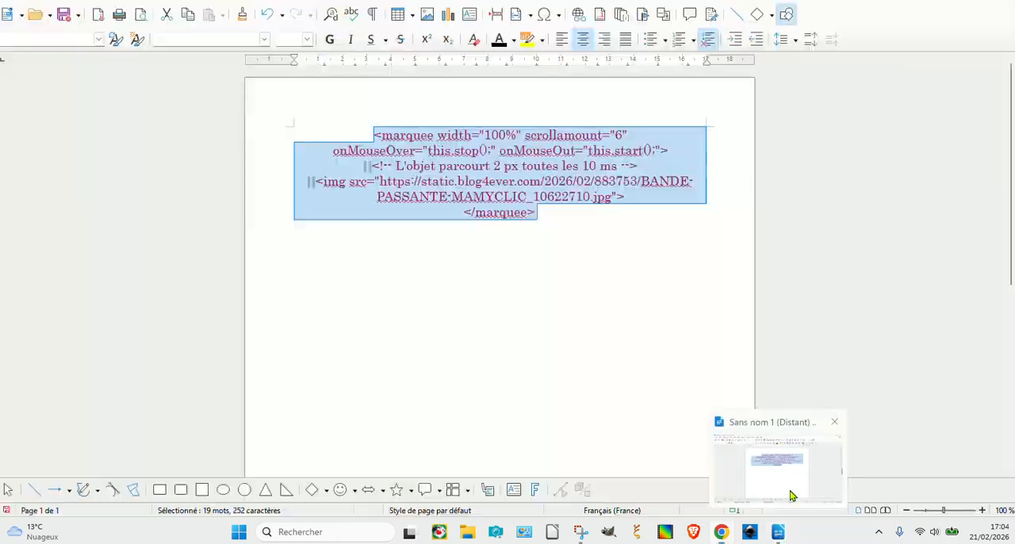
click(511, 254)
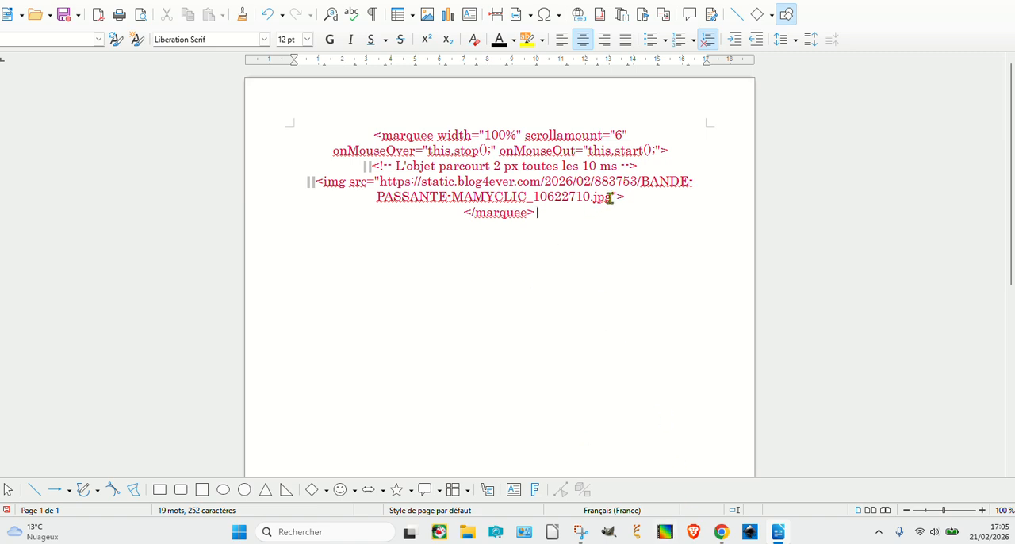
drag(609, 198, 380, 183)
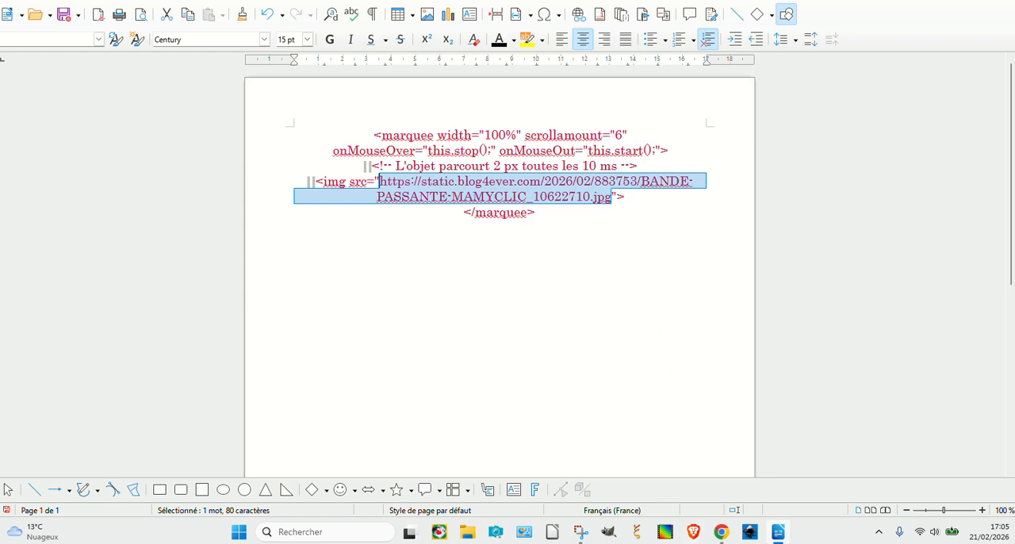
Step: Switch to Chrome and open the blog's file box (Boite à fichiers) in the Blog4ever management area
click(719, 533)
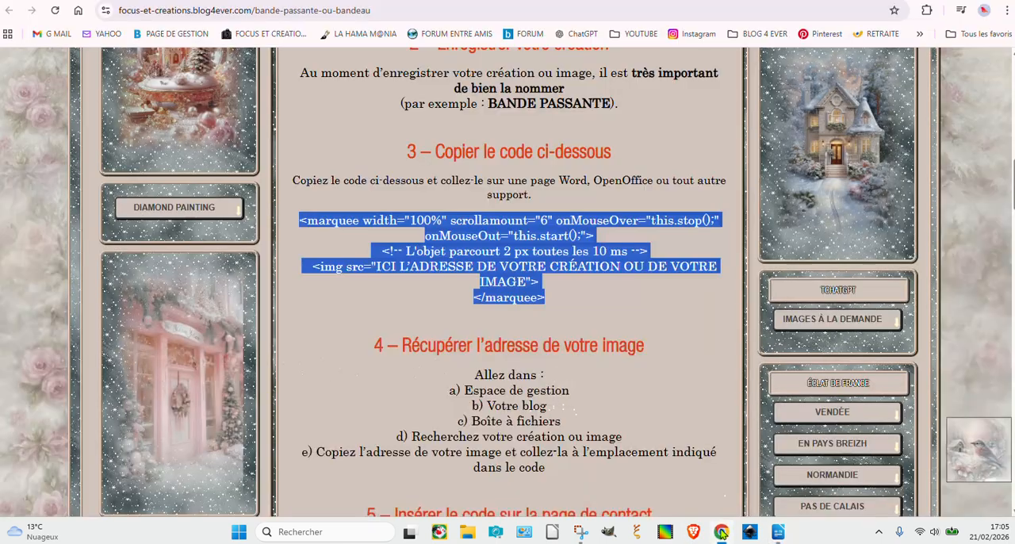
key(ctrl+Tab)
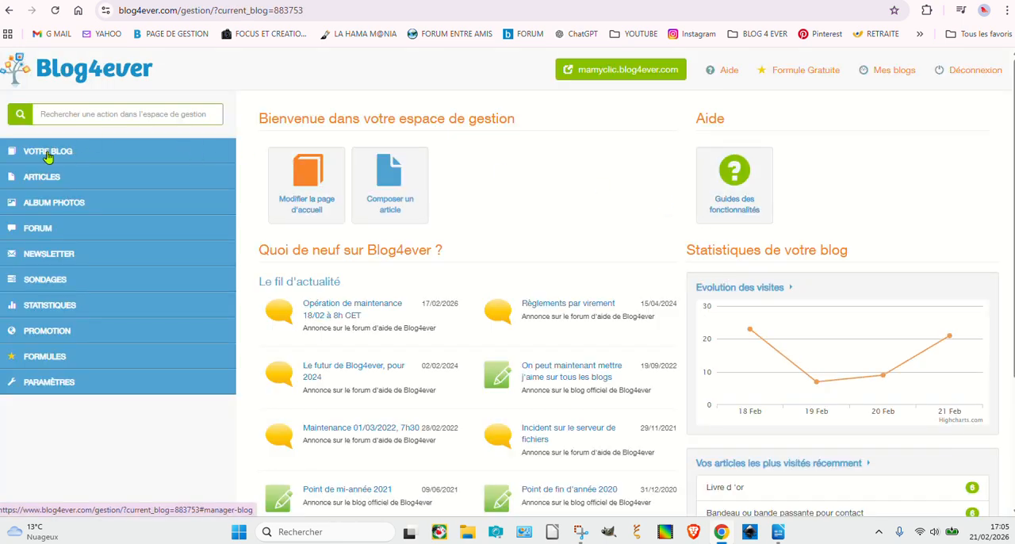
click(47, 156)
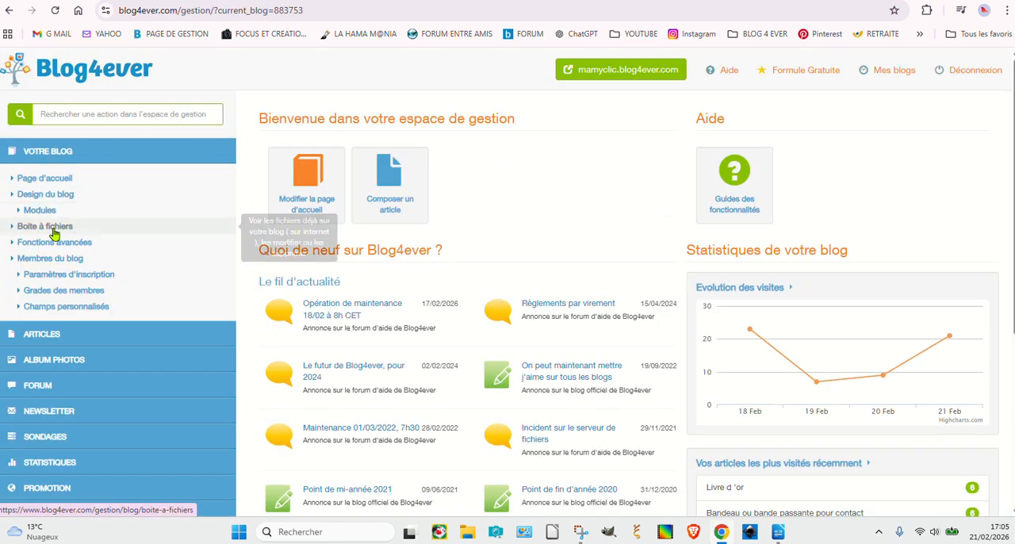
click(54, 230)
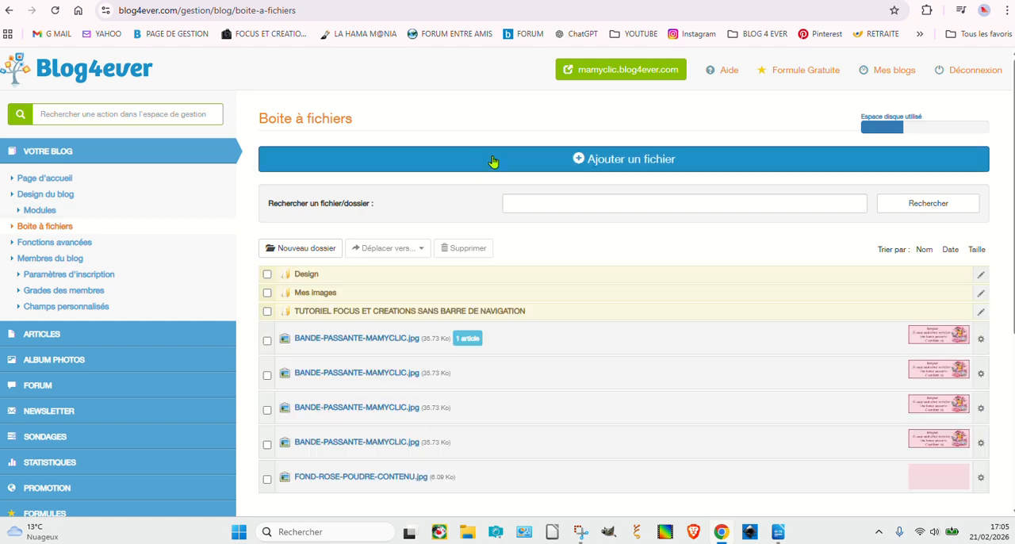
Step: Upload the BANDE PASSANTE MAMYCLIC image without assigning a folder and copy the uploaded image's web address
click(628, 161)
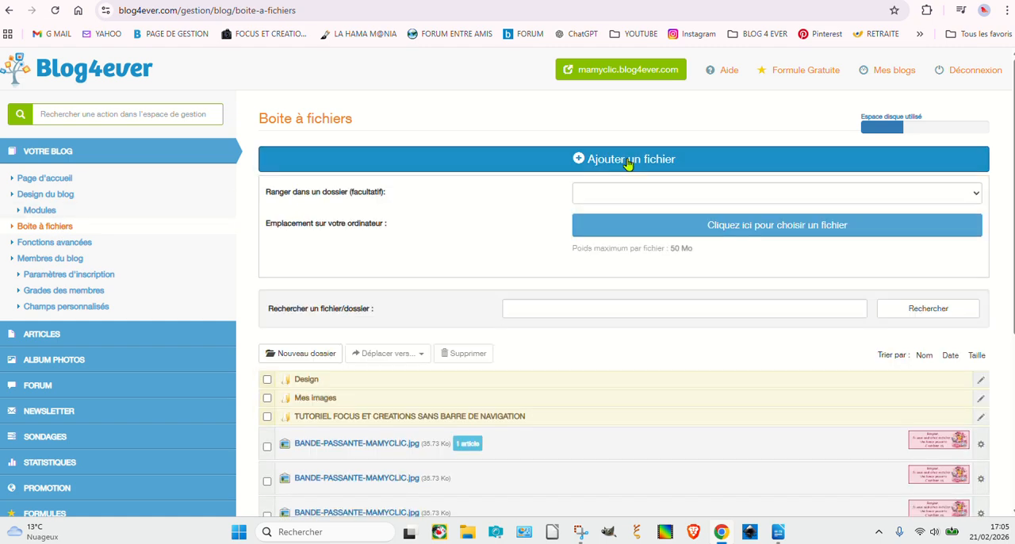
click(639, 222)
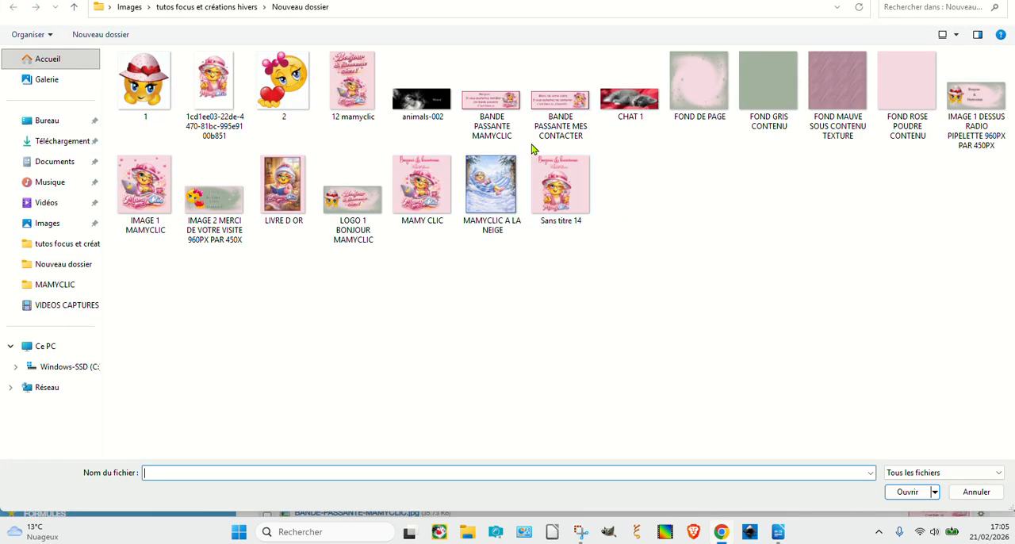
double_click(498, 111)
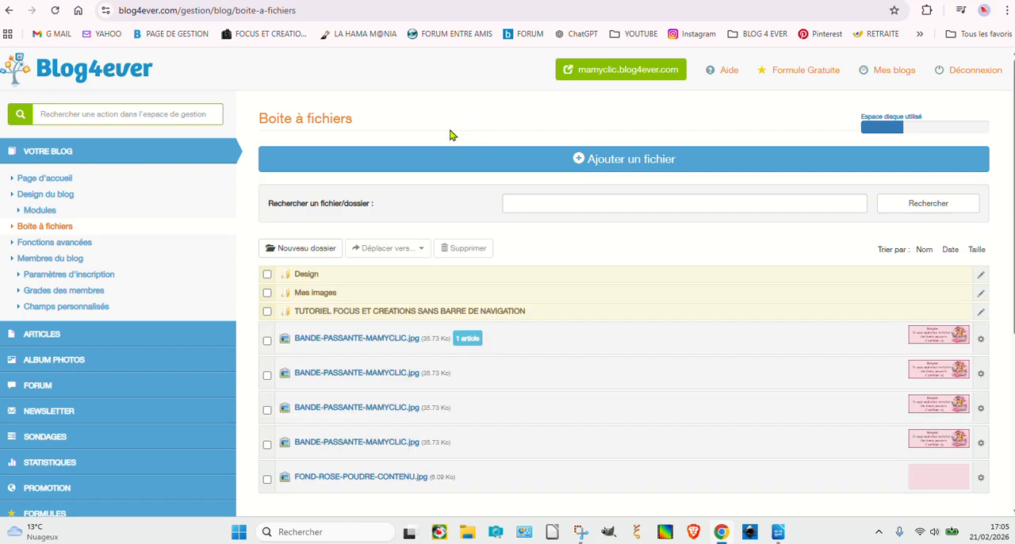
click(325, 191)
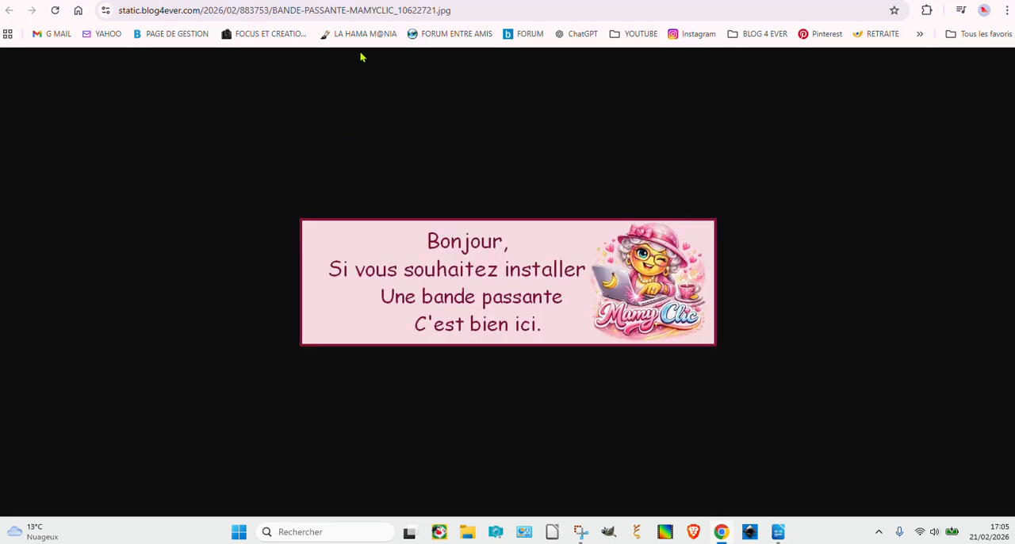
click(363, 10)
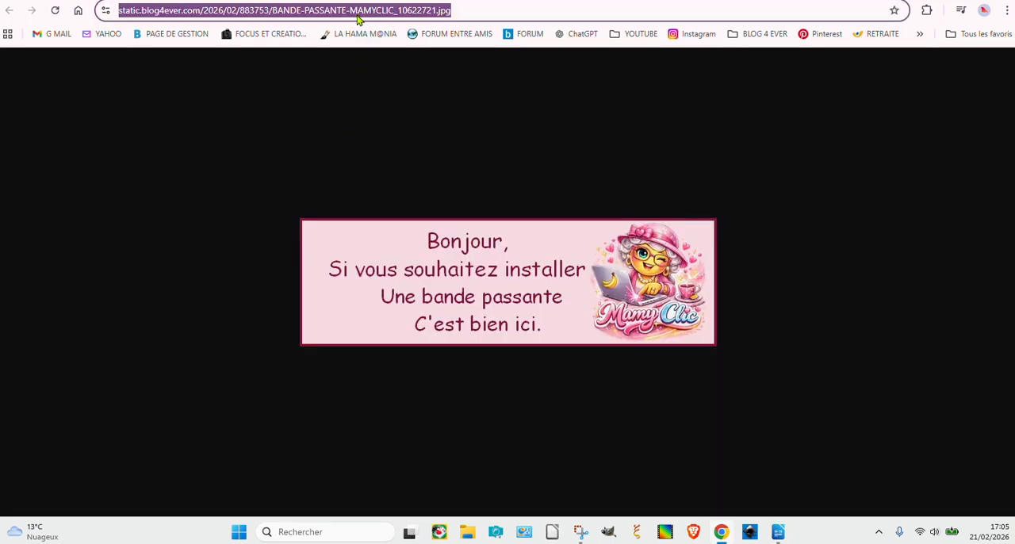
Step: Switch to LibreOffice Writer, make the image address in the marquee code bold, and select the complete code
mouse_move(785, 537)
click(793, 504)
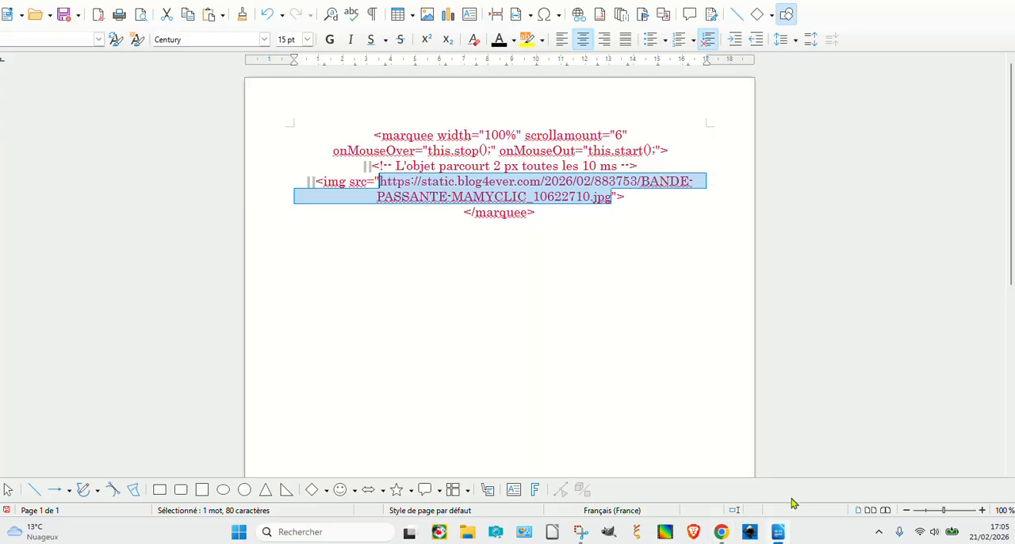
click(646, 294)
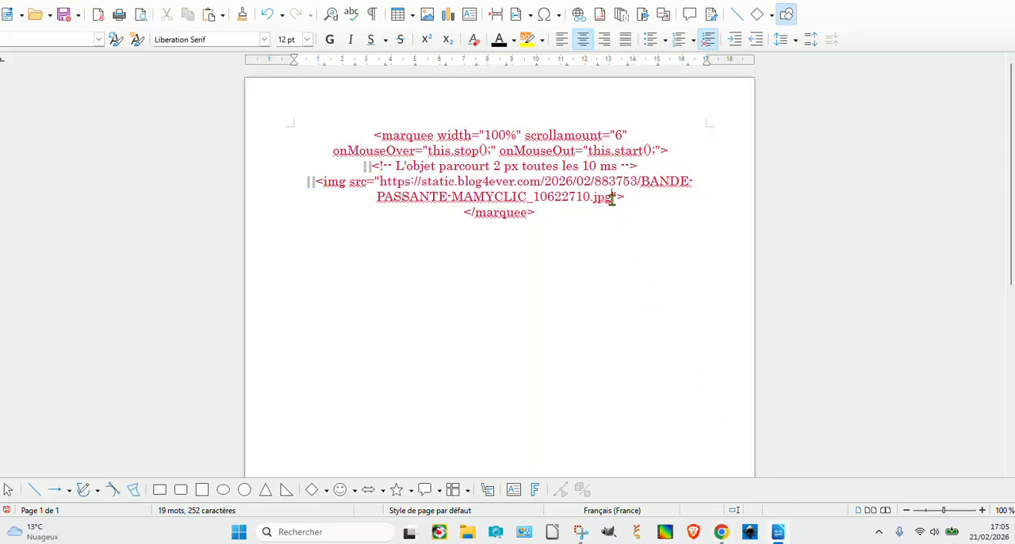
drag(613, 199, 475, 182)
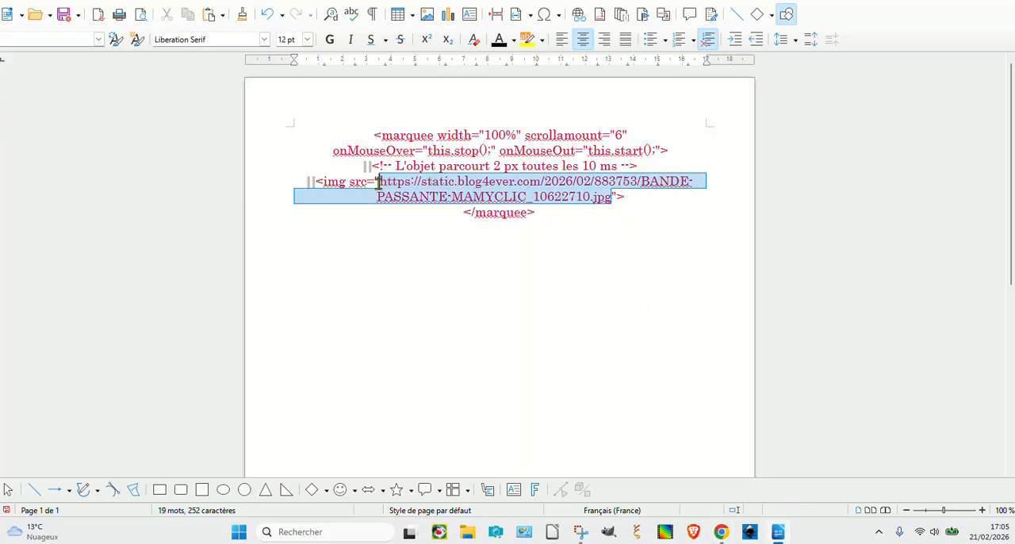
drag(378, 181, 379, 182)
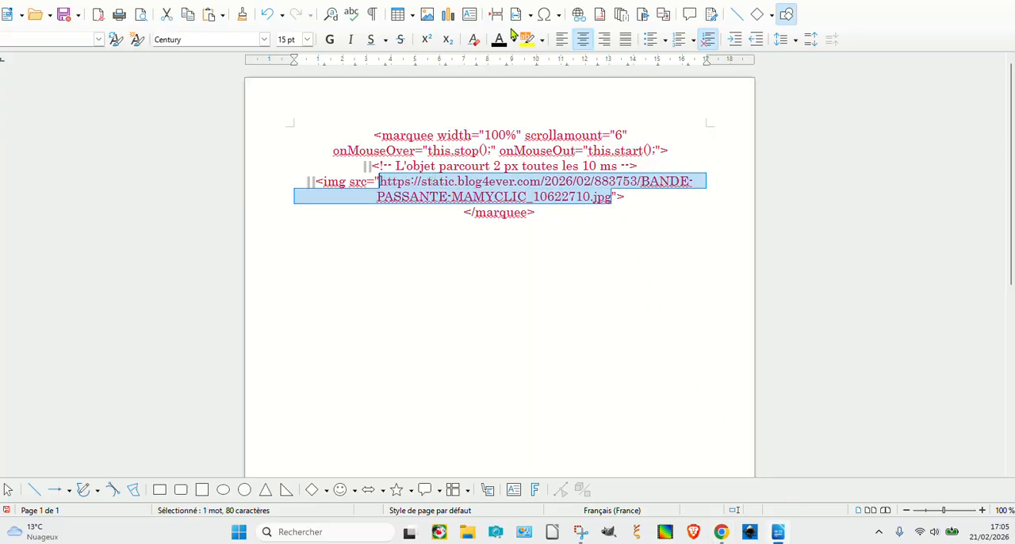
click(331, 39)
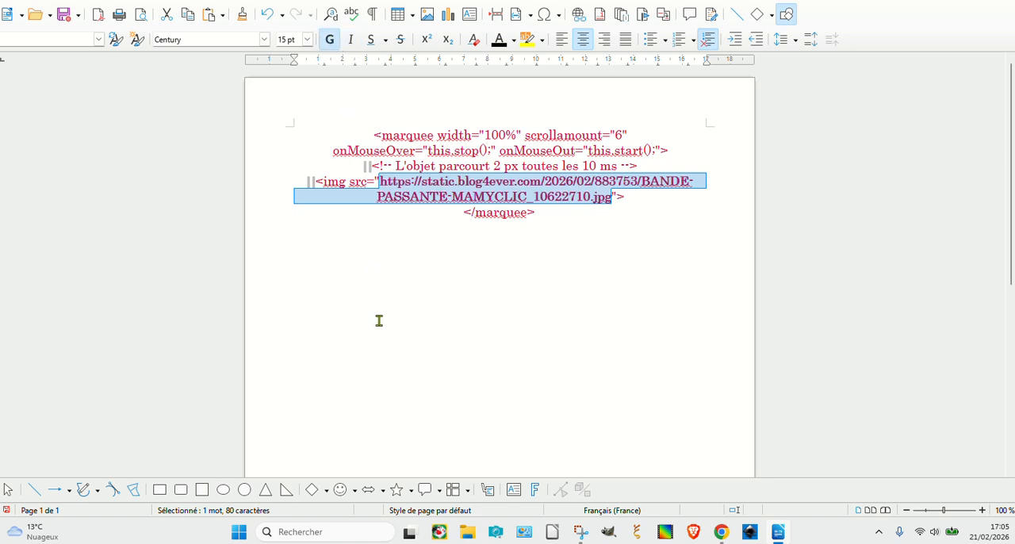
click(378, 320)
drag(360, 133, 606, 230)
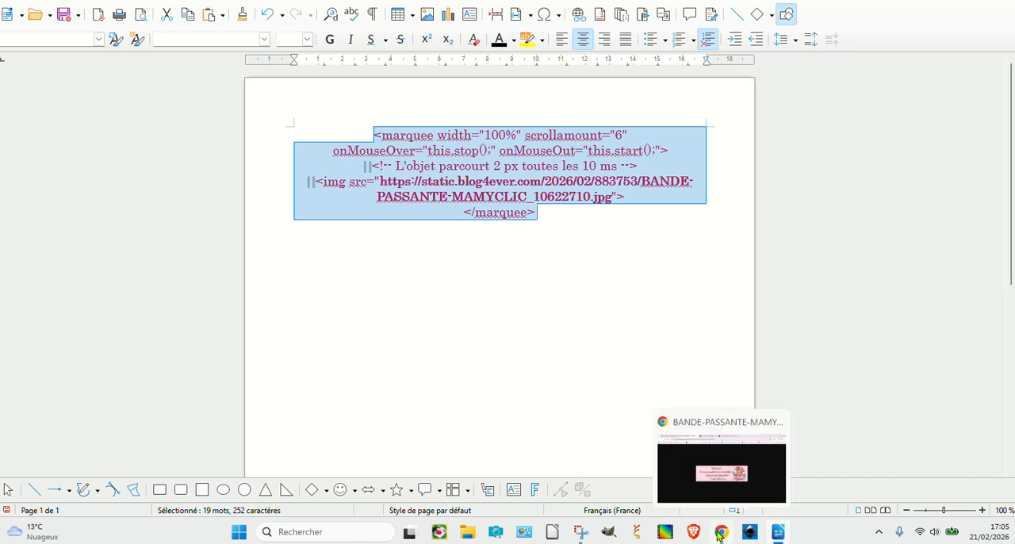
Step: Switch to Chrome and open the blog's preferences page in the Blog4ever settings
click(718, 536)
click(159, 1)
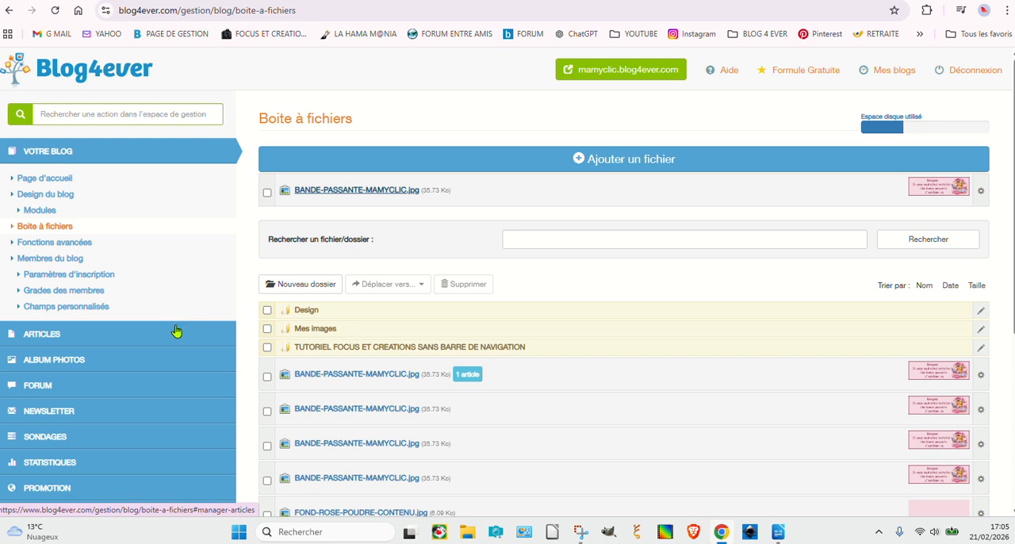
scroll(100, 349, down, 2)
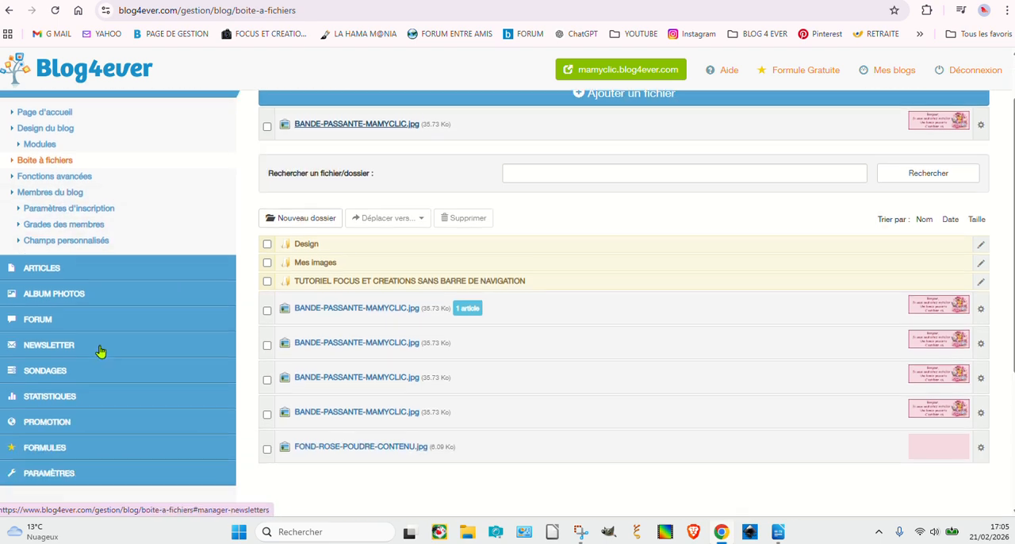
scroll(131, 346, down, 1)
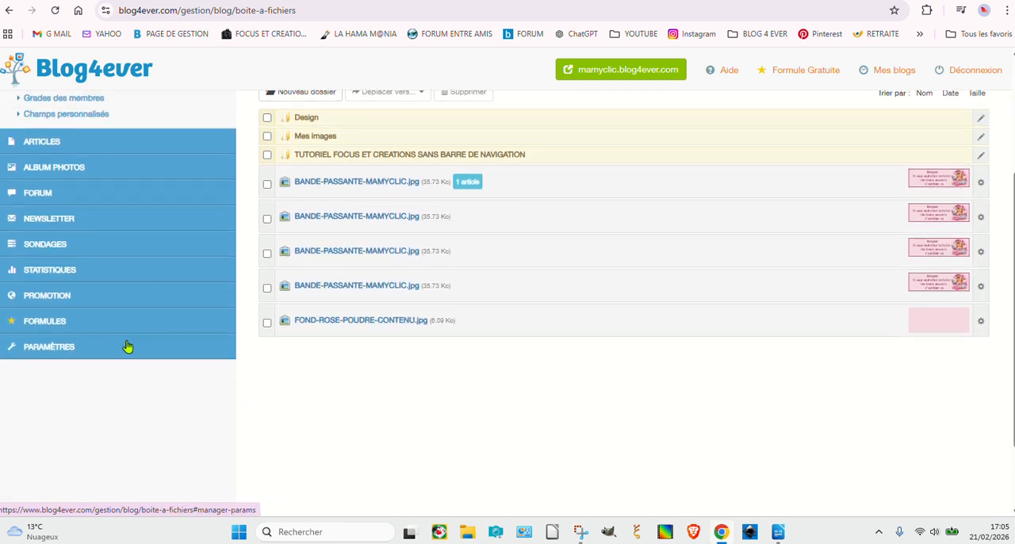
click(33, 350)
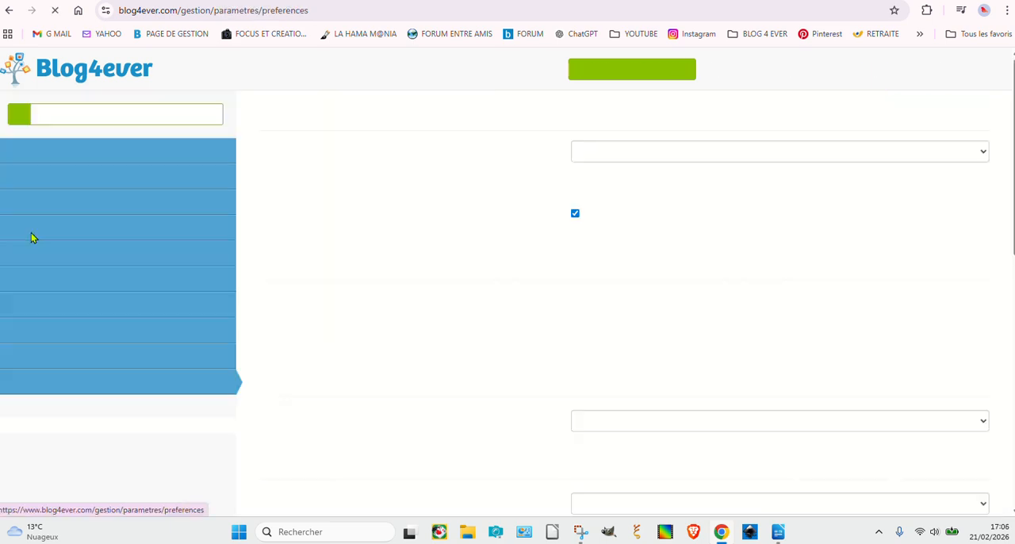
Step: Select the marquee code in the "Personnaliser le texte sur la page de contact" text and save the preferences
scroll(492, 326, down, 4)
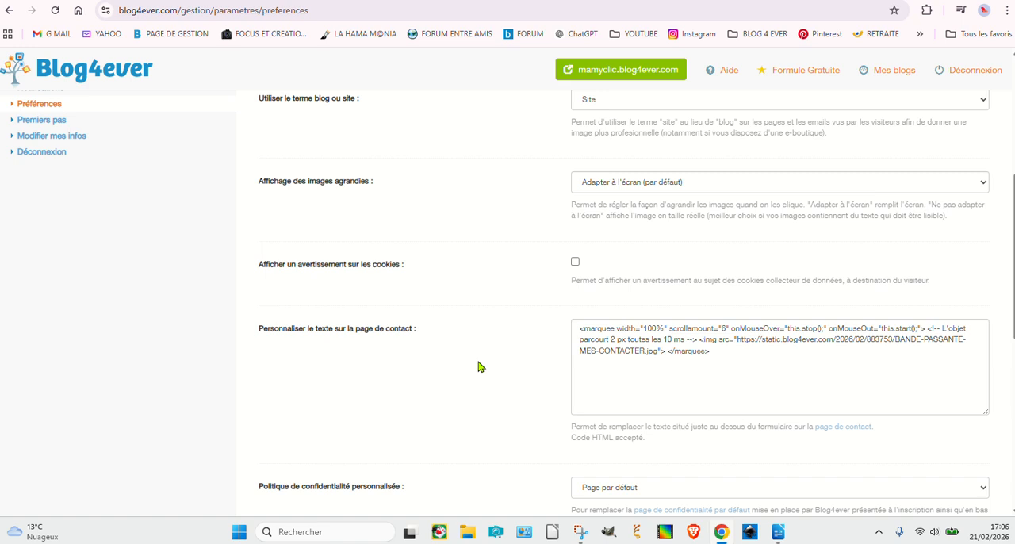
scroll(478, 367, down, 1)
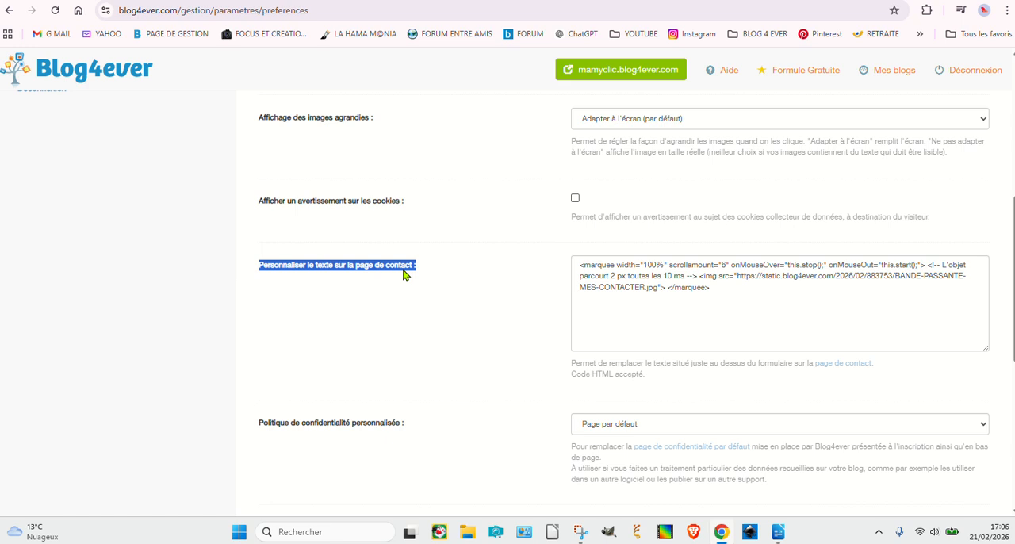
drag(578, 268, 700, 287)
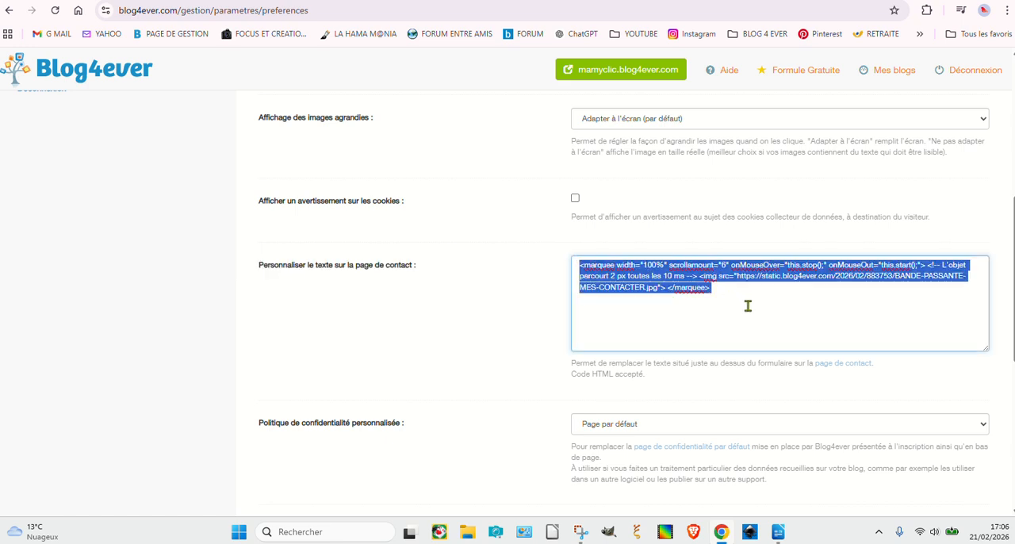
scroll(999, 448, down, 5)
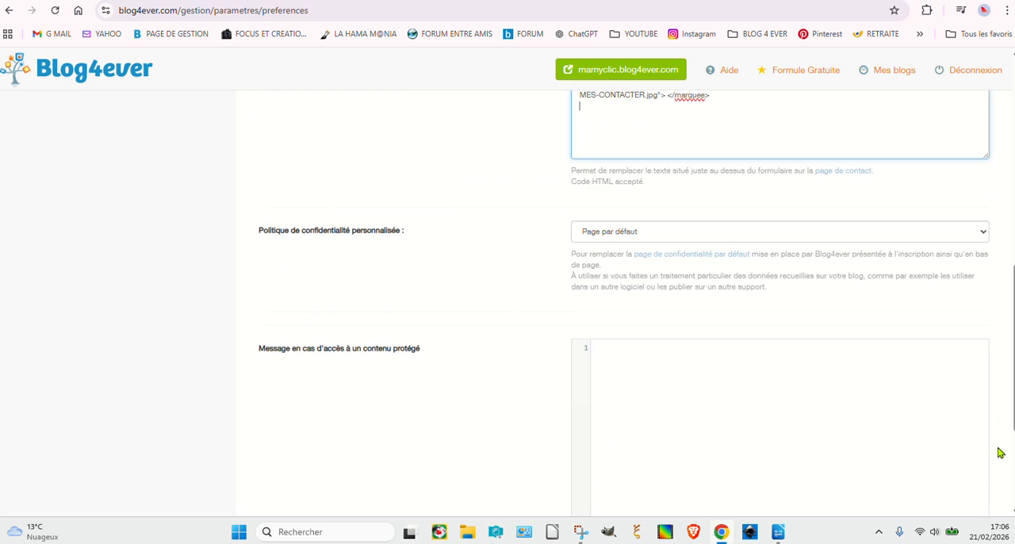
click(596, 384)
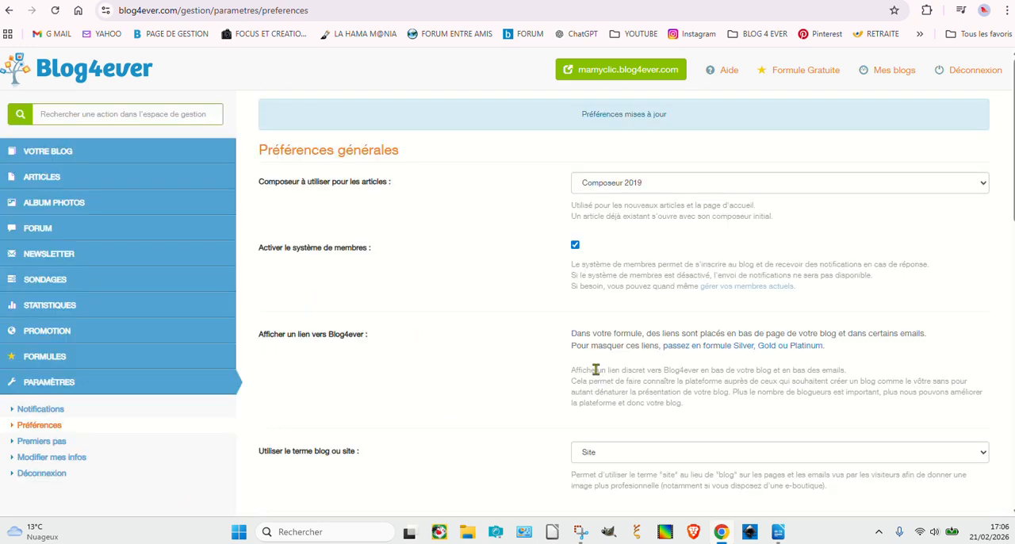
Step: Open the mamyclic blog's contact page and check the scrolling banner above the contact form
click(596, 75)
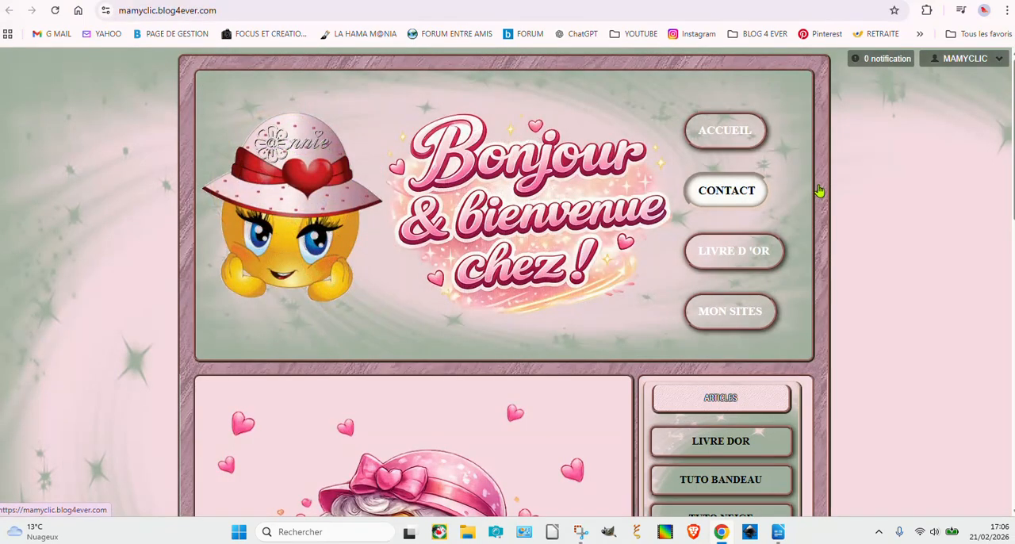
scroll(971, 365, down, 1)
scroll(971, 365, down, 10)
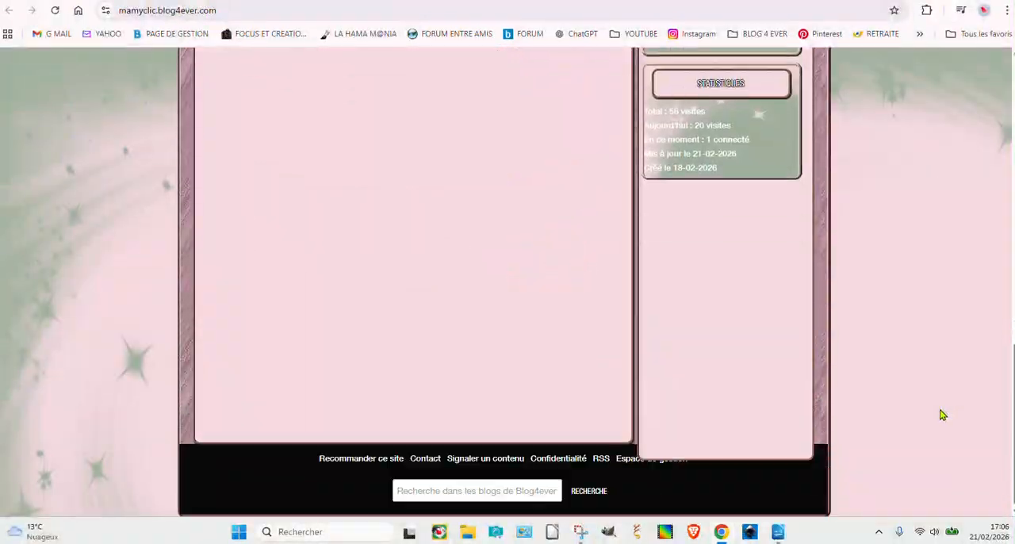
click(424, 460)
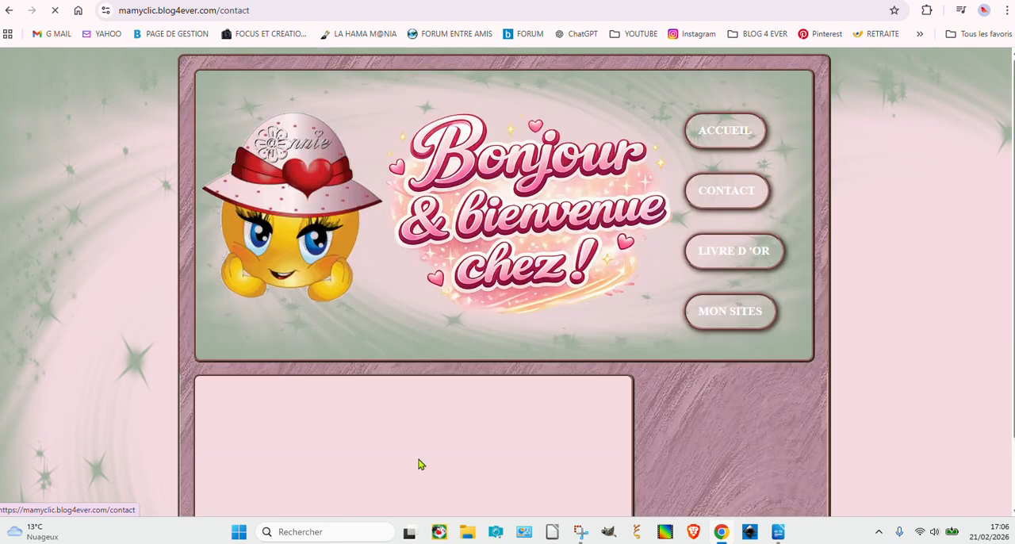
scroll(249, 453, down, 3)
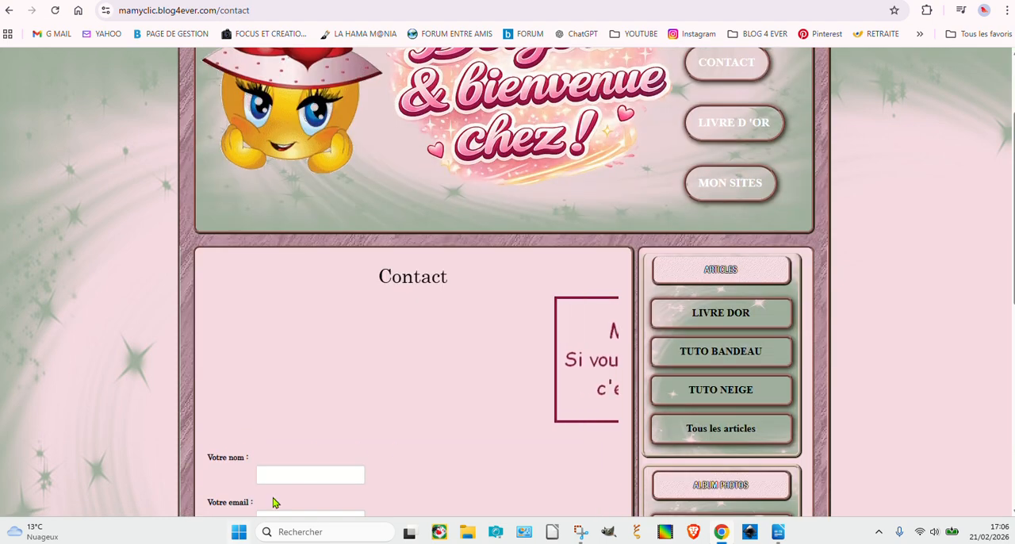
scroll(315, 448, down, 2)
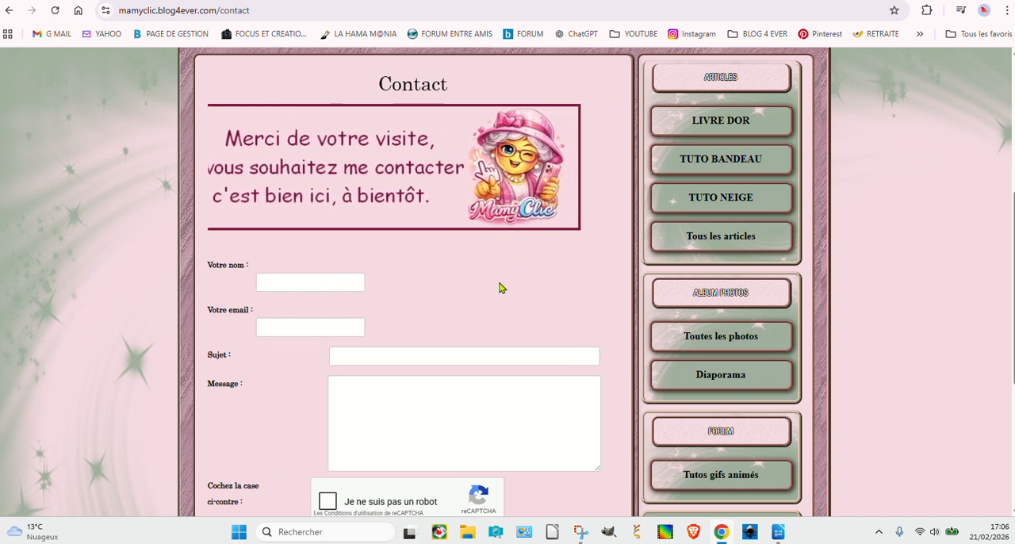
scroll(499, 288, down, 1)
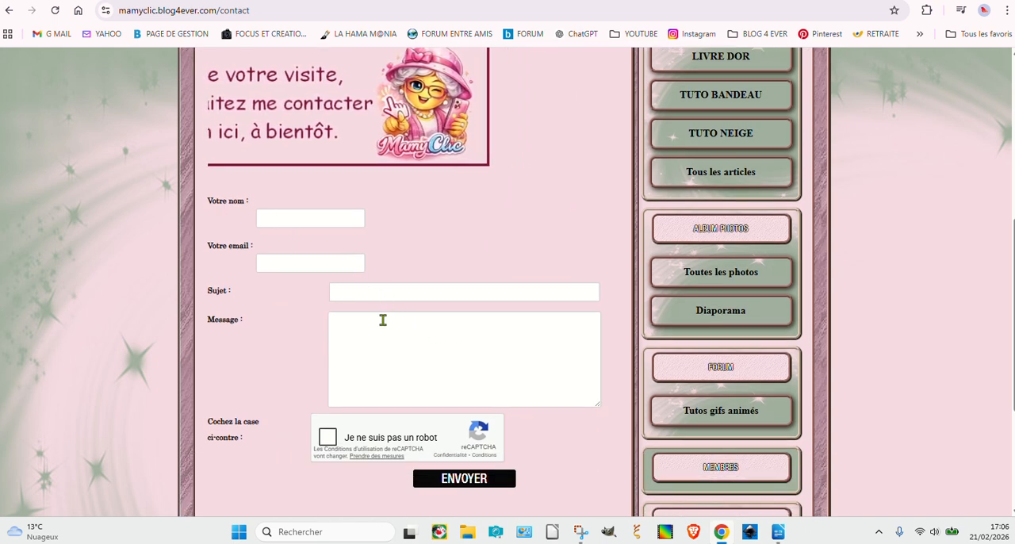
scroll(563, 229, up, 2)
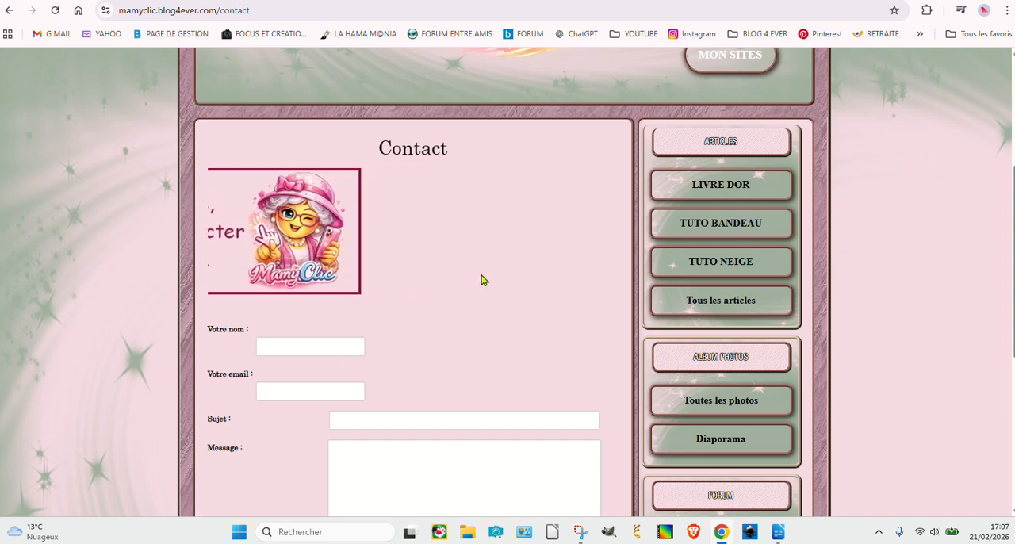
scroll(478, 309, down, 2)
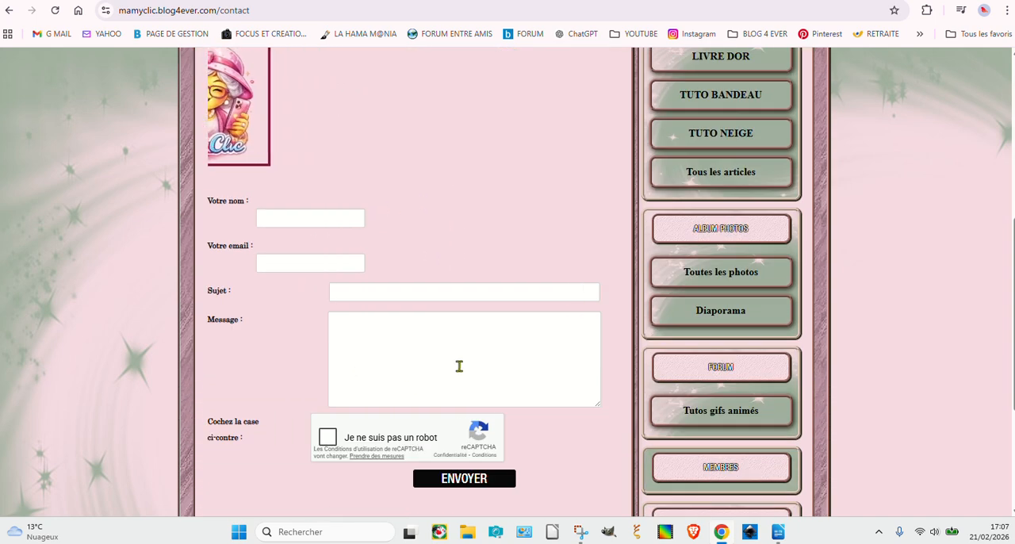
scroll(457, 372, up, 3)
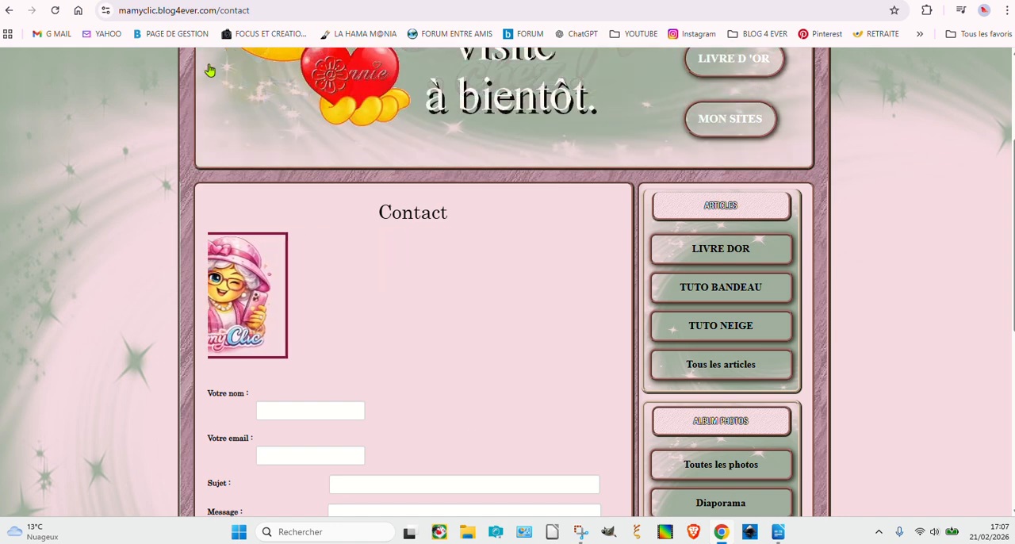
Step: Open the mamyclic blog's management area and display the HTML source code of its home page
click(157, 34)
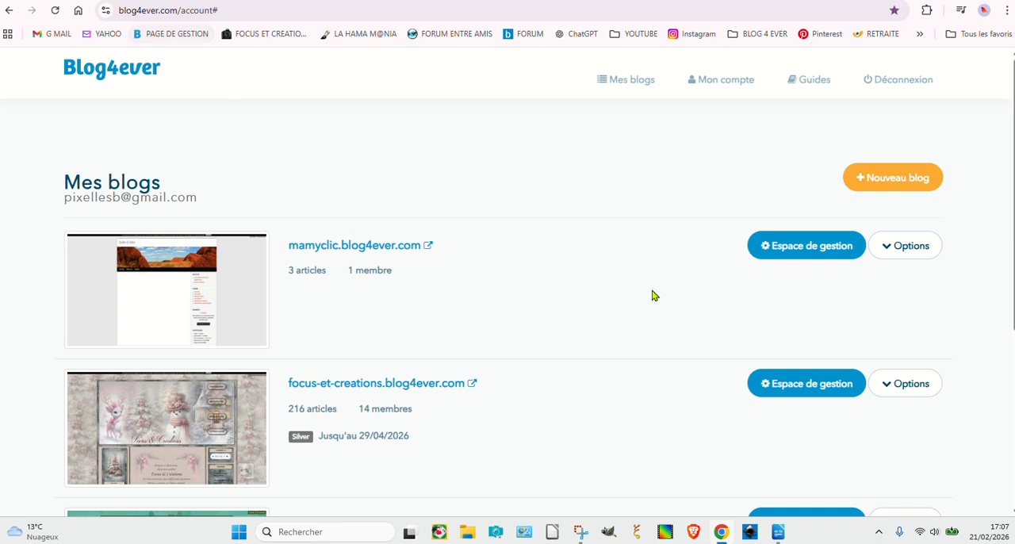
click(789, 253)
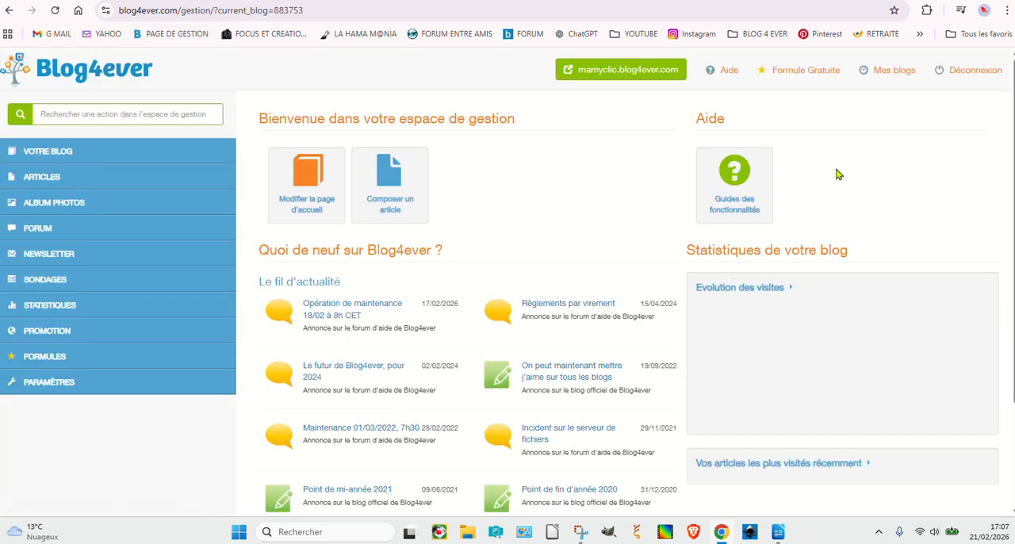
click(48, 157)
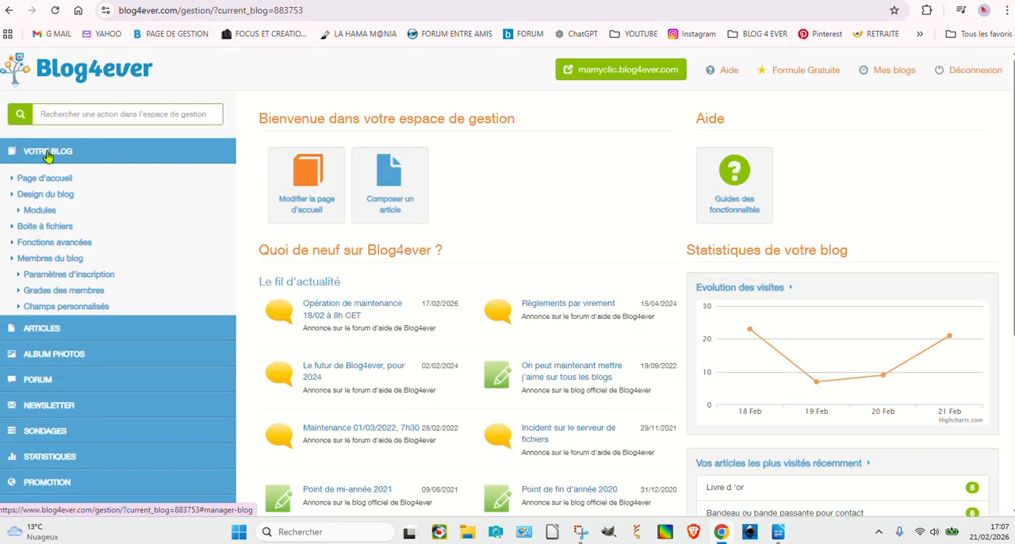
click(46, 179)
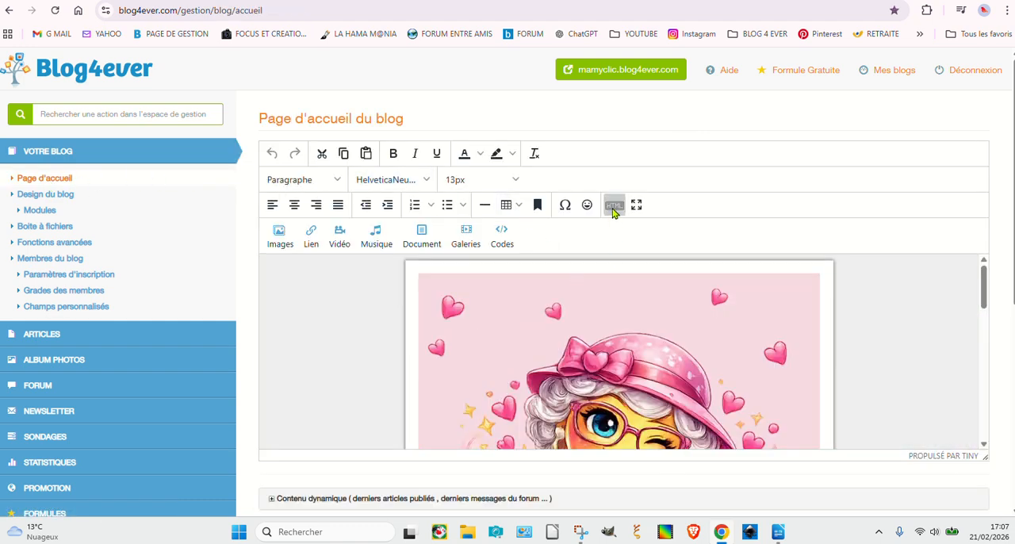
click(614, 206)
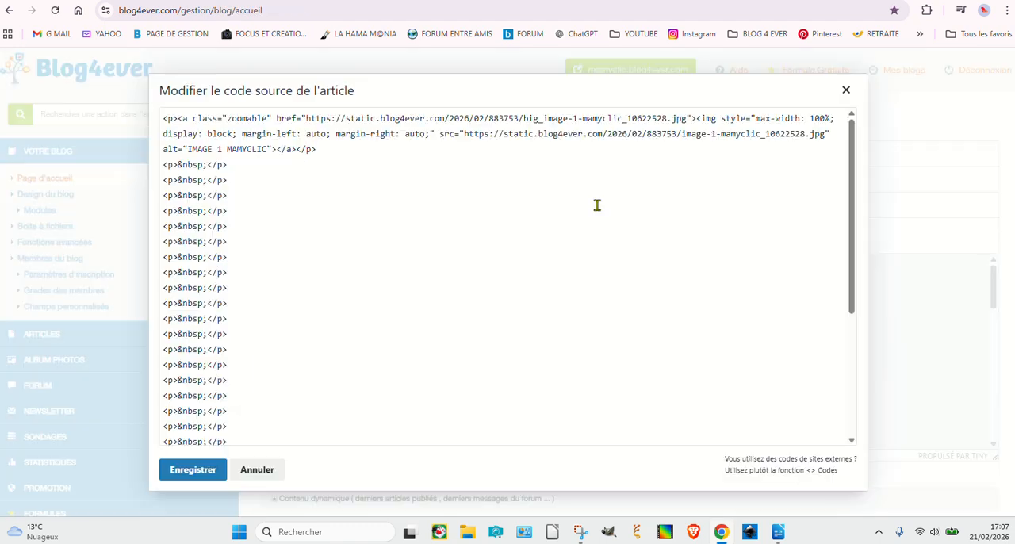
Step: Add blank lines above the home page's first image code, paste the BANDE-PASSANTE-MAMYCLIC marquee code there, save the source and preview the banner
click(176, 118)
key(Return)
key(Return)
key(Return)
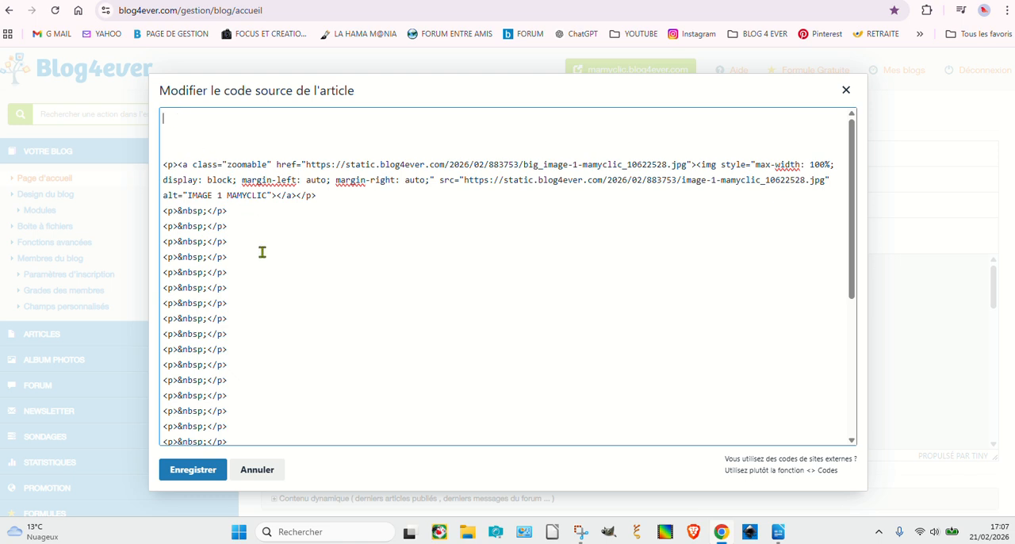
scroll(430, 347, down, 4)
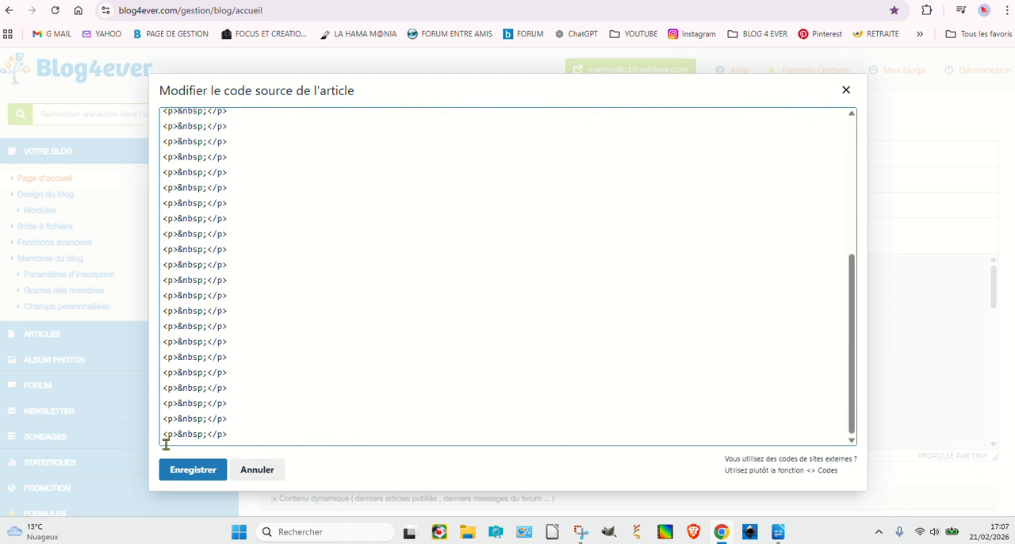
scroll(255, 397, up, 5)
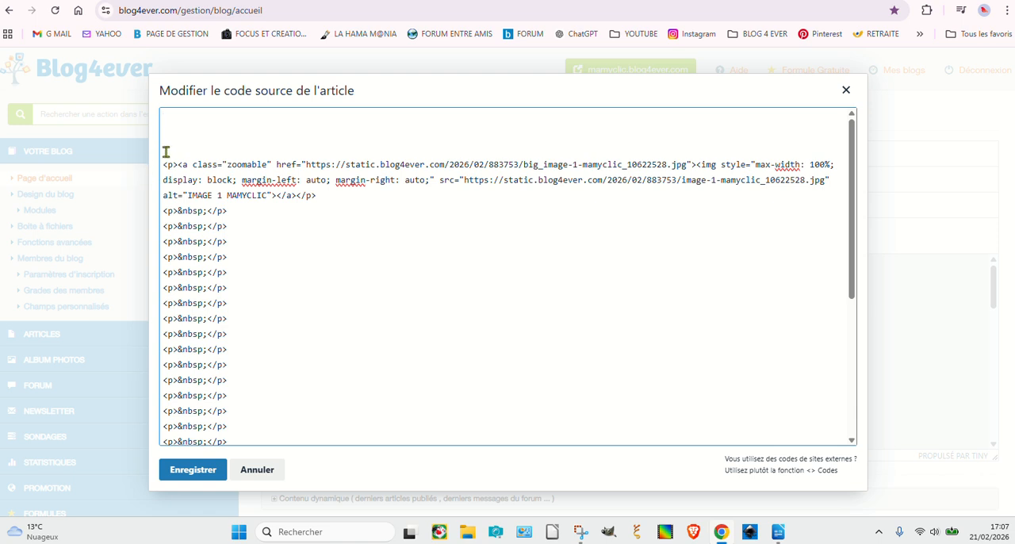
text(<marquee width="100%" scrollamount="6" onMouseOver="this.stop();" onMouseOut="this.start();">    <!-- L'objet parcourt 2 px toutes les 10 ms -->    <img src="https://static.blog4ever.com/2026/02/883753/BANDE-PASSANTE-MAMYCLIC_10622710.jpg"> </marquee>)
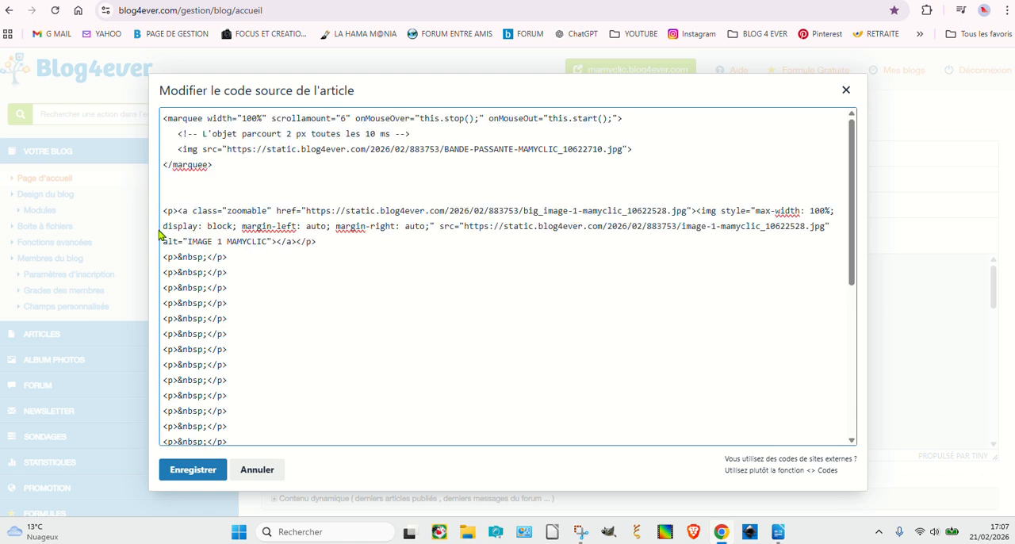
click(191, 471)
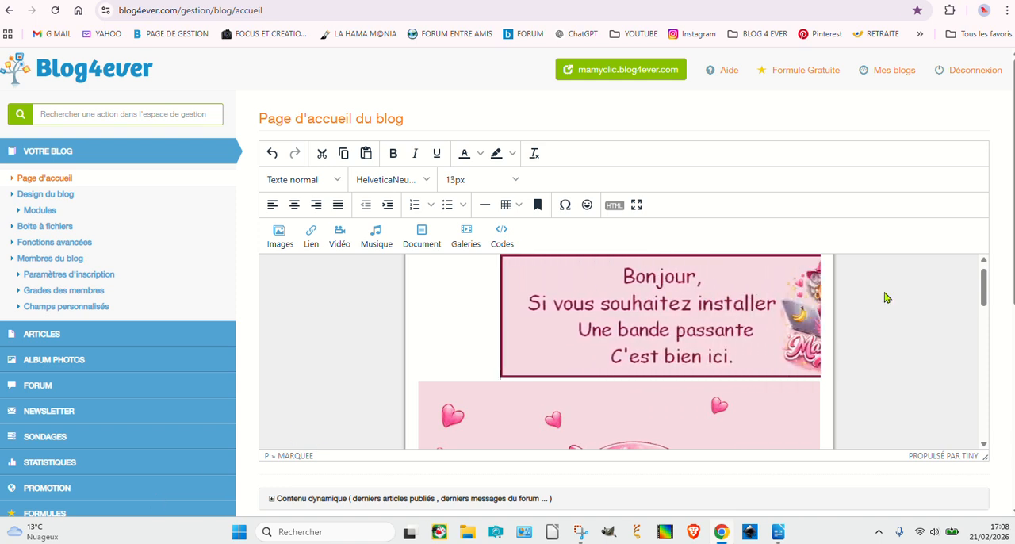
scroll(635, 356, down, 3)
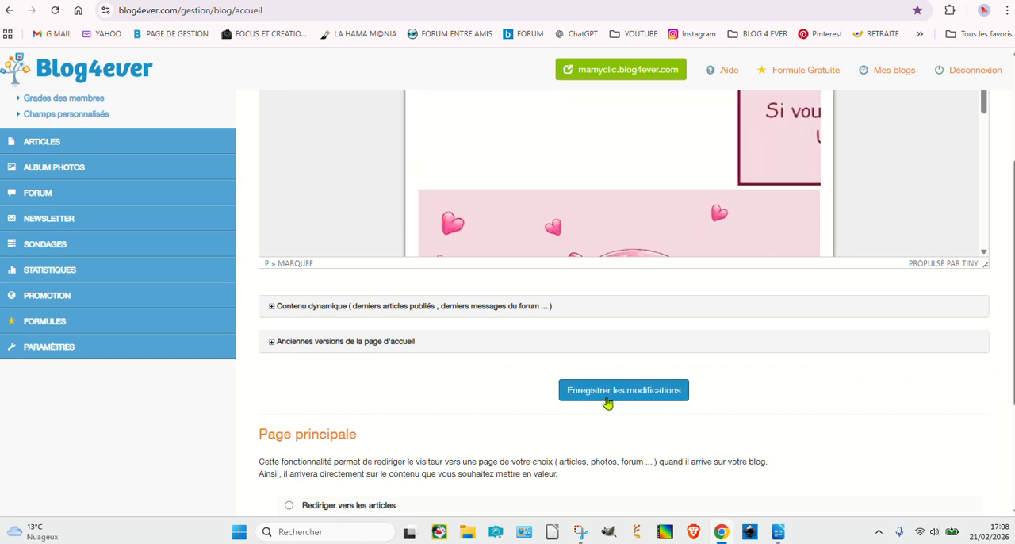
scroll(876, 405, up, 2)
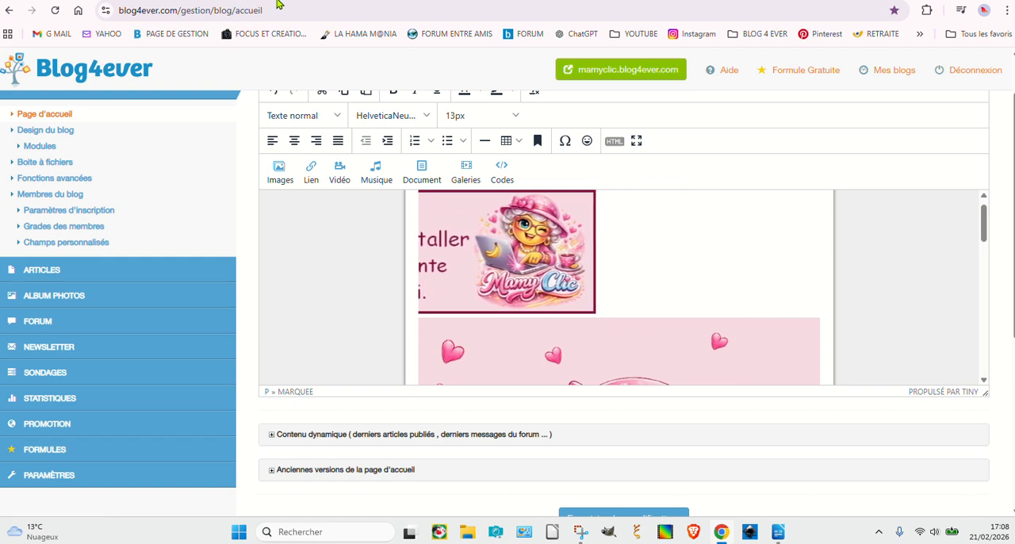
Step: Open the La HAMA M@nia blog and examine its home page, including the scrolling banner at the end of the content
click(347, 41)
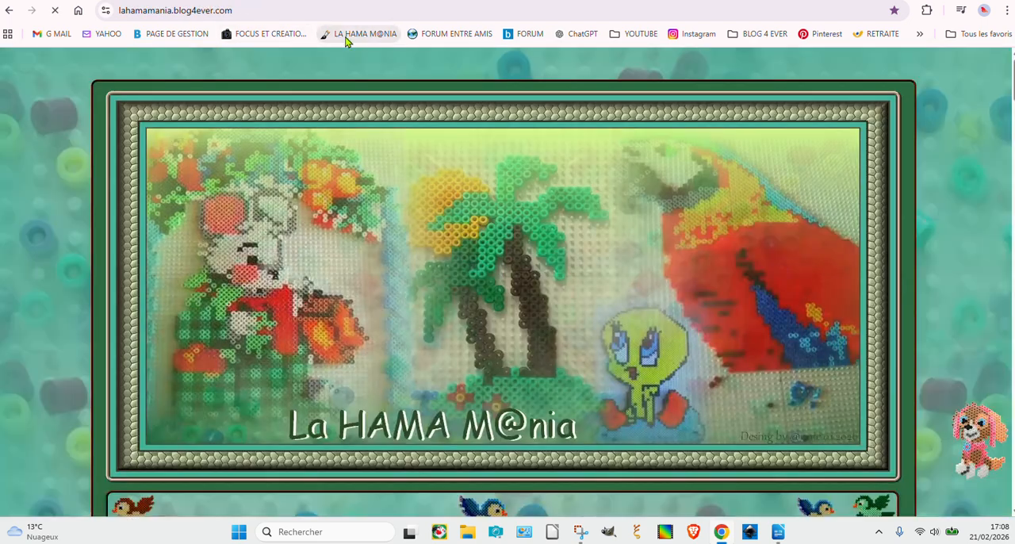
scroll(972, 283, down, 15)
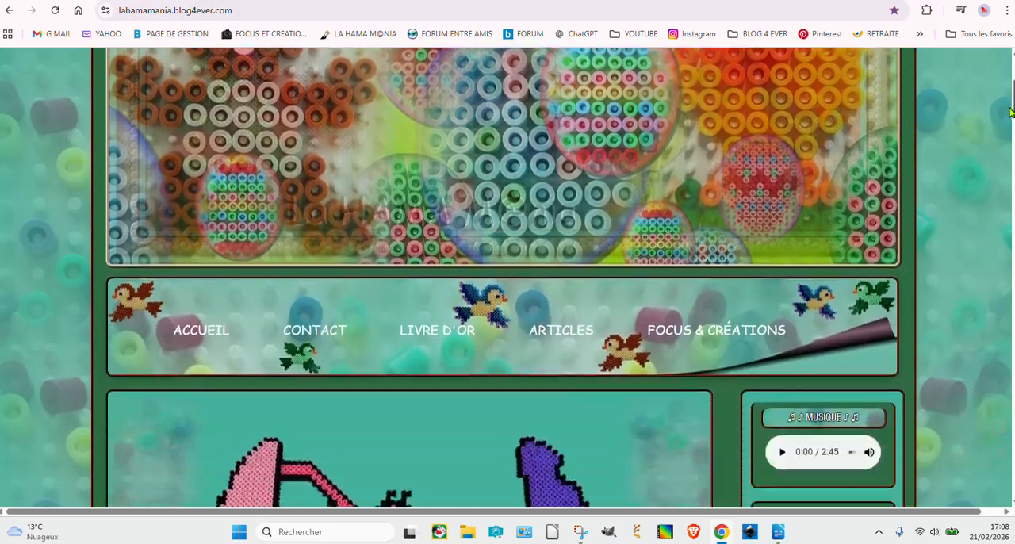
scroll(958, 314, down, 20)
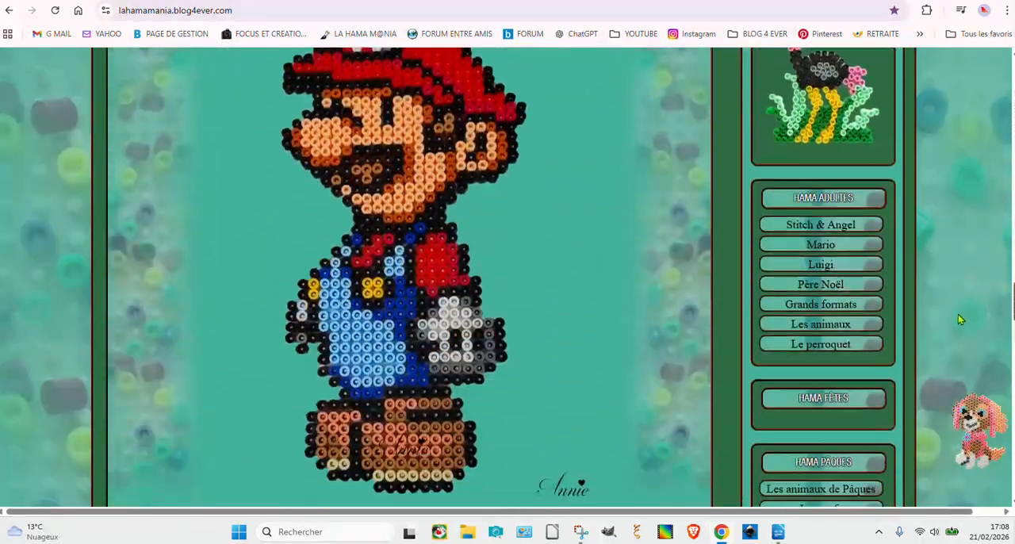
scroll(944, 432, down, 5)
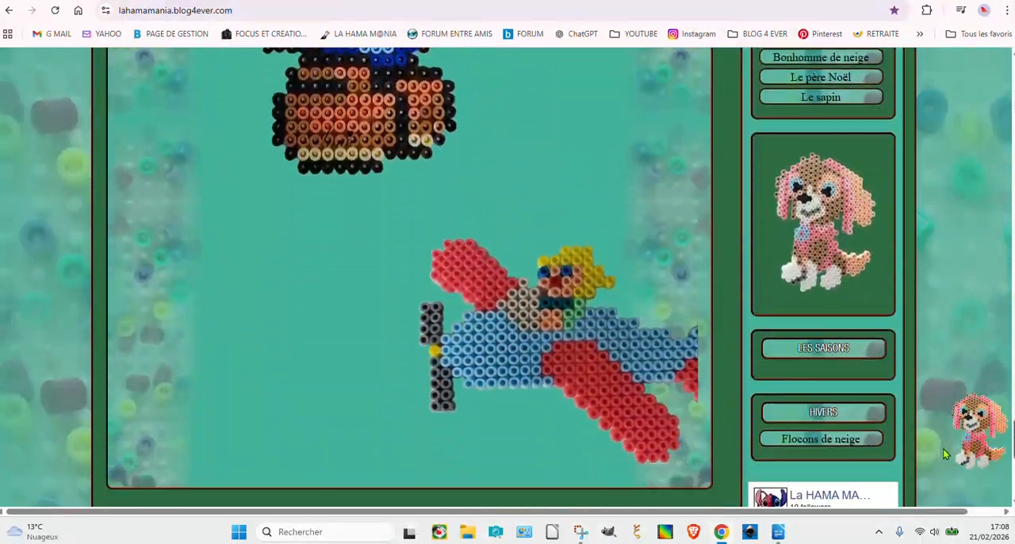
scroll(943, 454, up, 1)
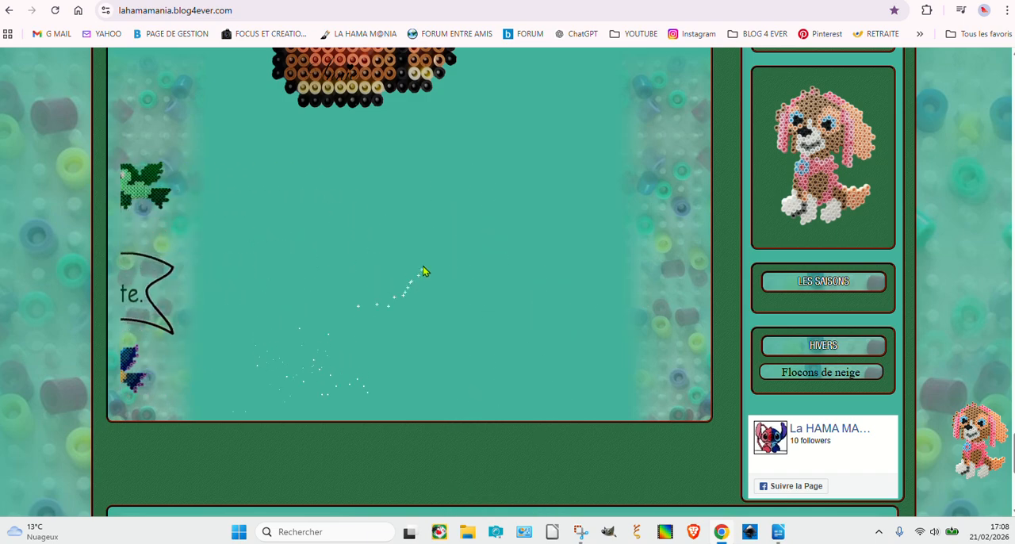
scroll(475, 301, up, 3)
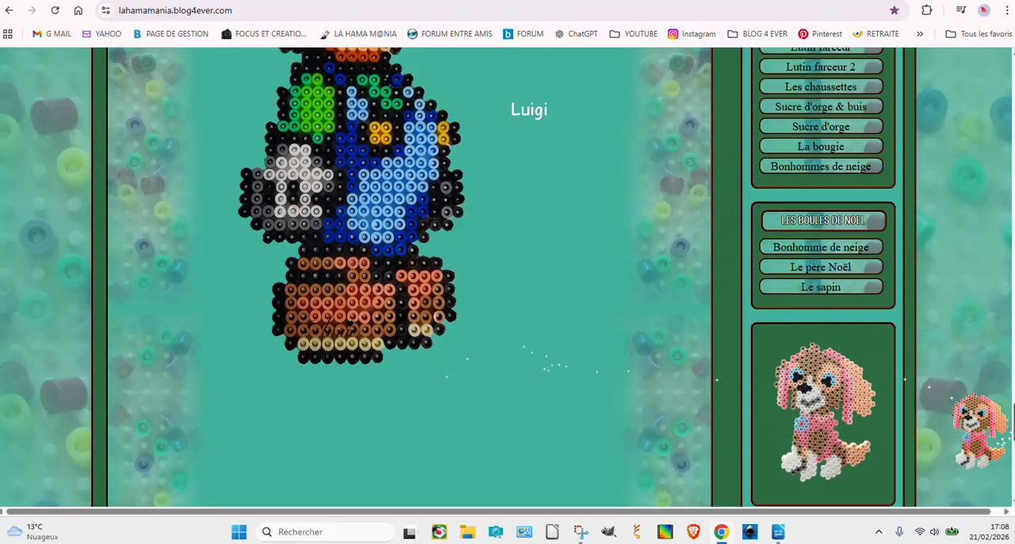
drag(1012, 422, 1004, 84)
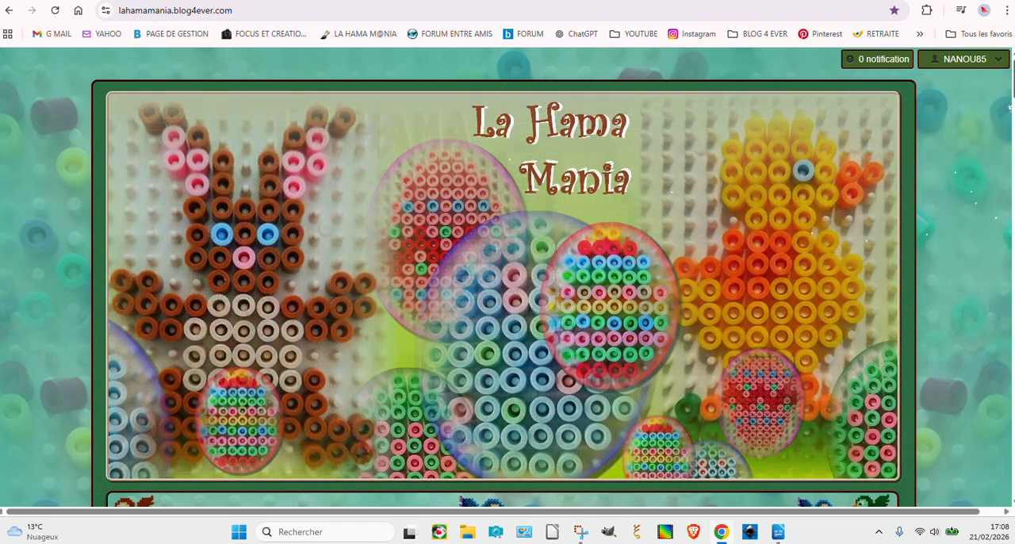
drag(1013, 87, 1013, 468)
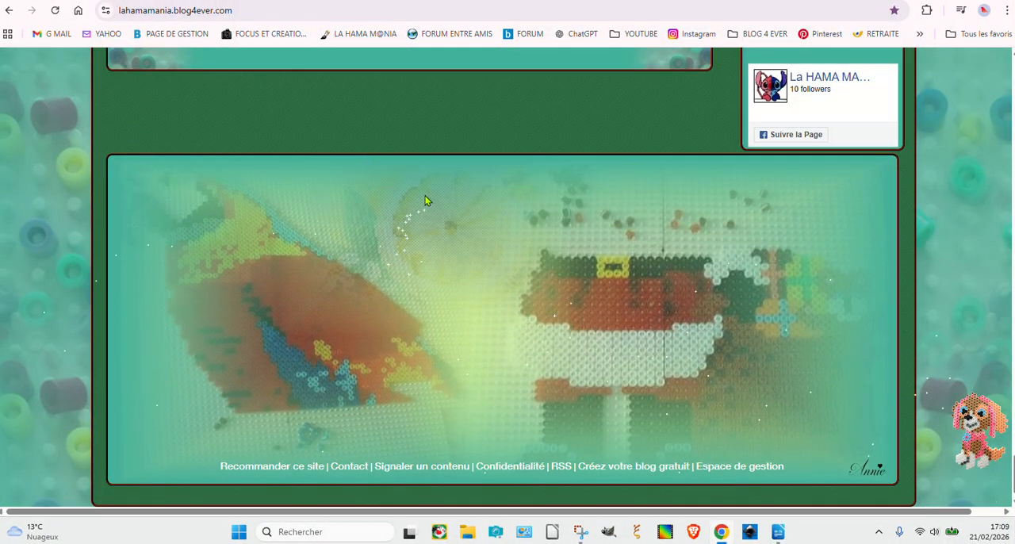
scroll(425, 201, up, 2)
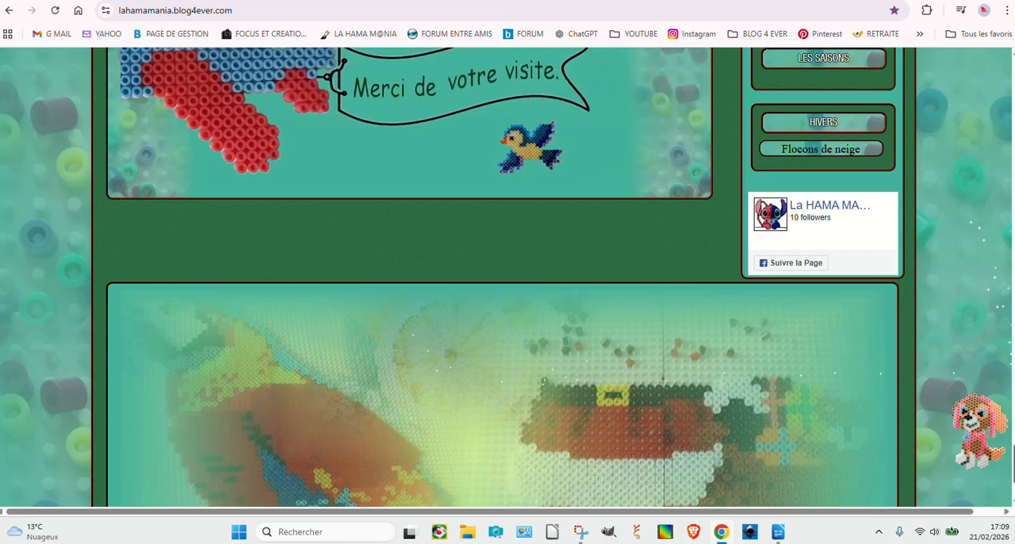
drag(1014, 462, 987, 33)
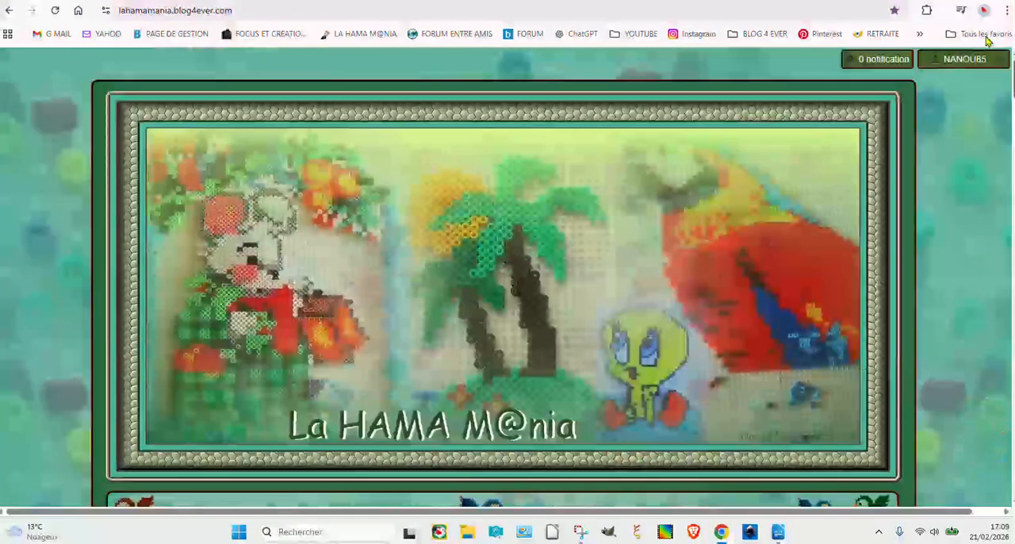